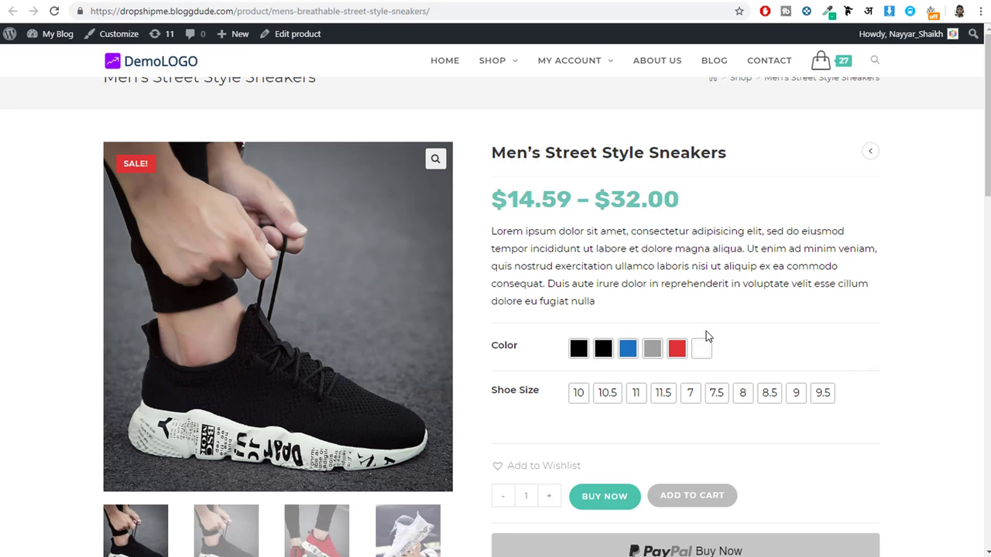
- Inspect the Color and Shoe Size swatches on the Men's Street Style Sneakers page, then switch to the Men's Classic Walking Shoes page
triple_click(503, 348)
left_click(512, 395)
key("alt+Left")
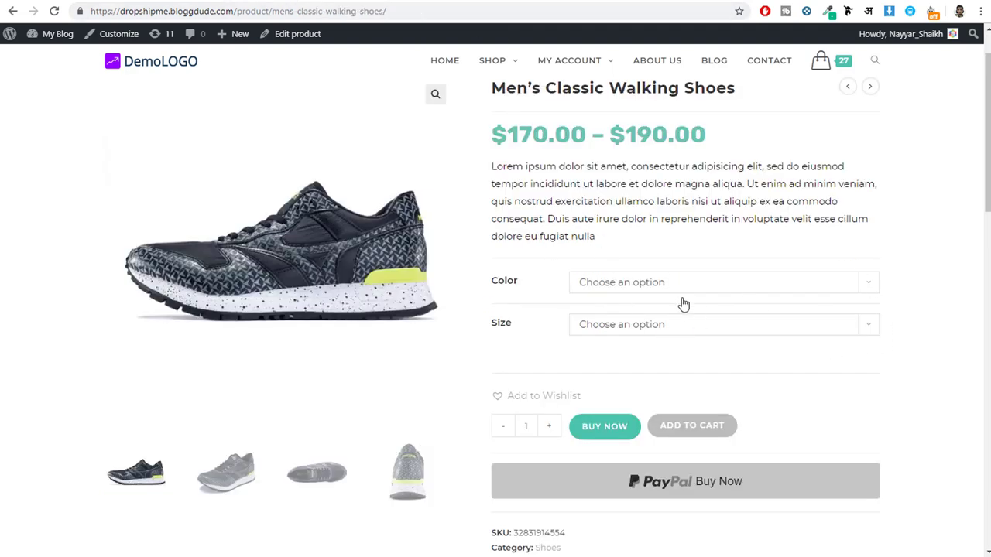
- Choose Red as the color of the Men's Classic Walking Shoes
left_click_drag(491, 281, 643, 283)
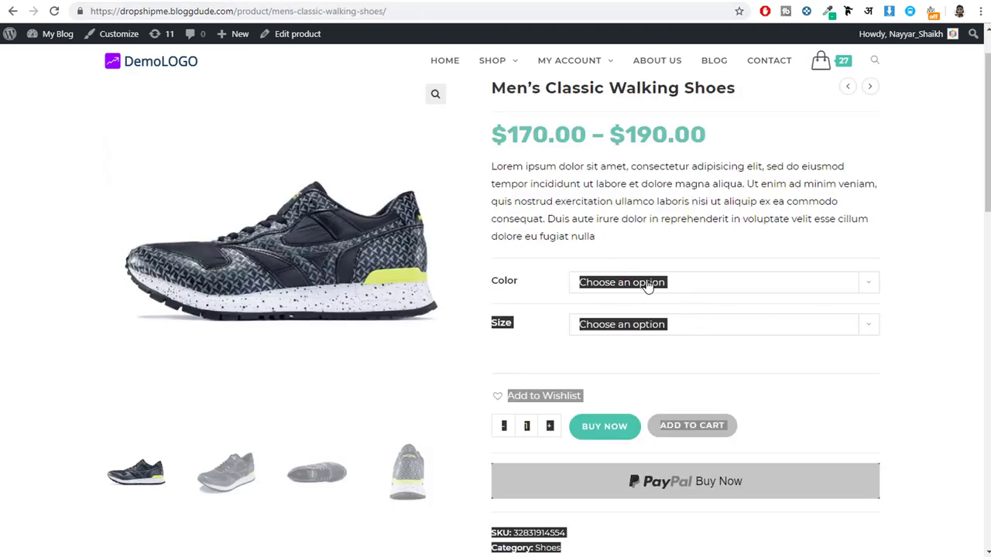
left_click(643, 283)
left_click(643, 316)
left_click(534, 289)
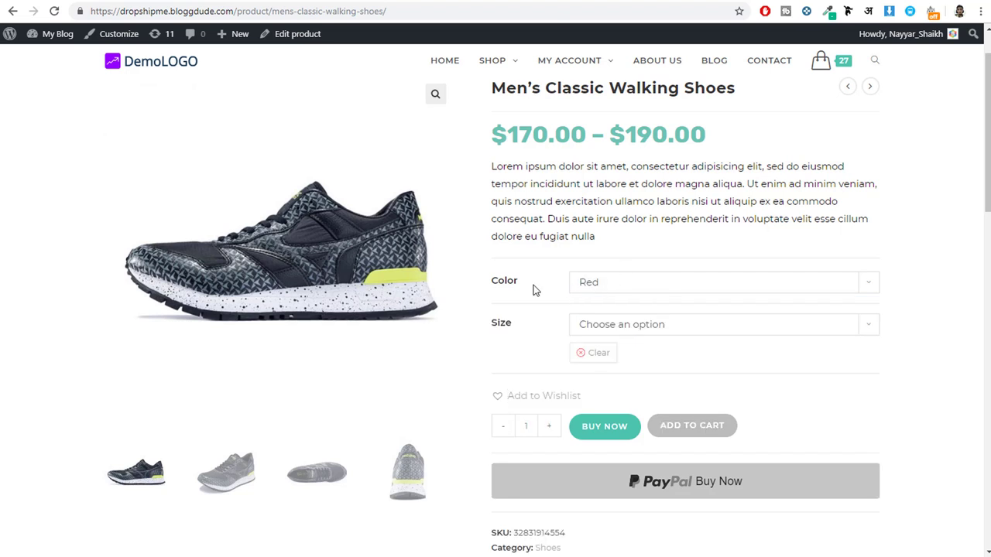
- Examine the available Size and Color choices of the Men's Classic Walking Shoes without changing the selection
left_click(623, 329)
left_click(950, 287)
left_click(636, 330)
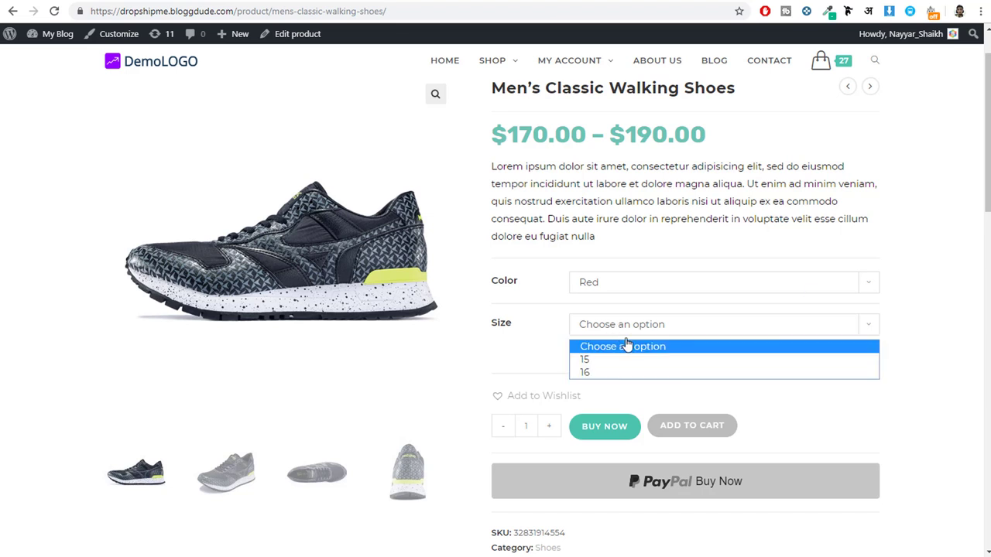
left_click(923, 336)
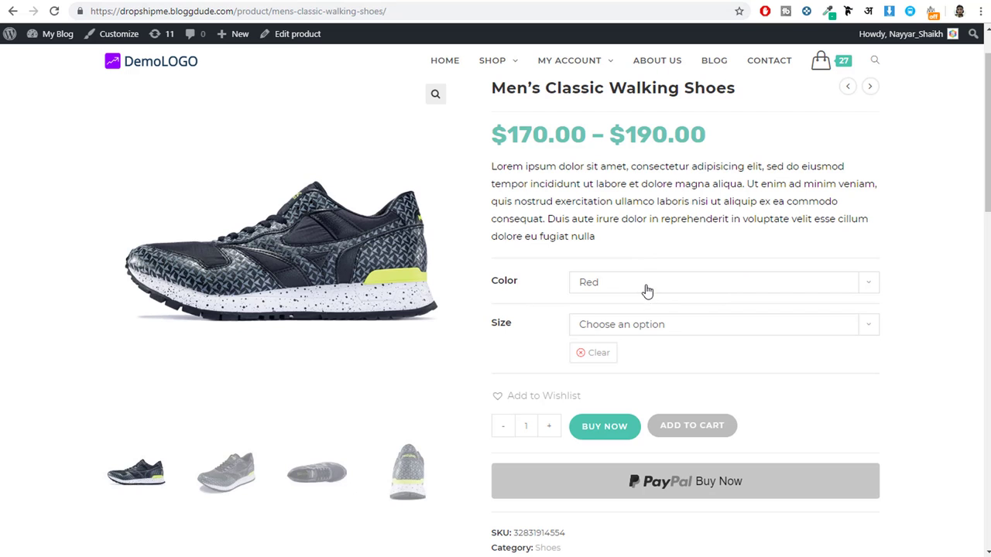
left_click(643, 285)
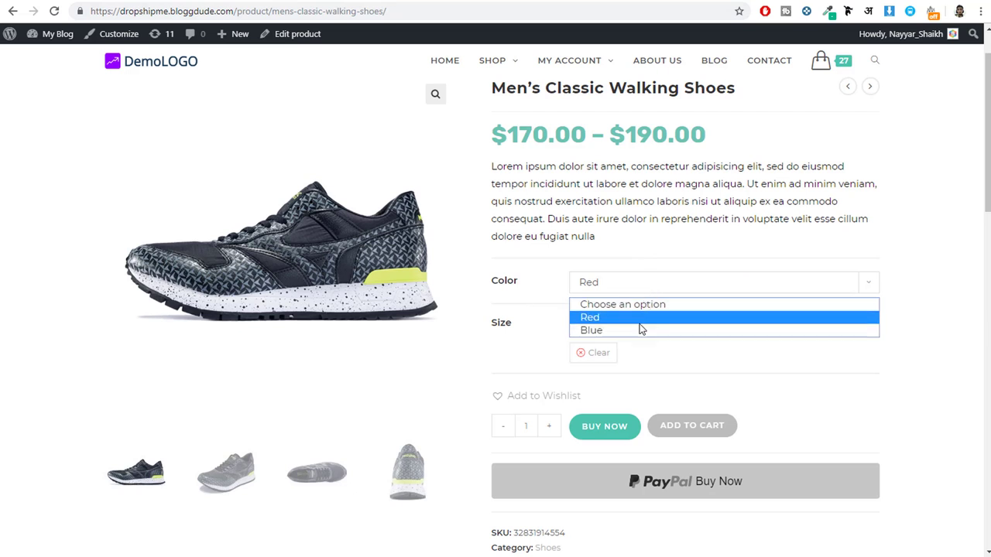
left_click(642, 318)
left_click(654, 327)
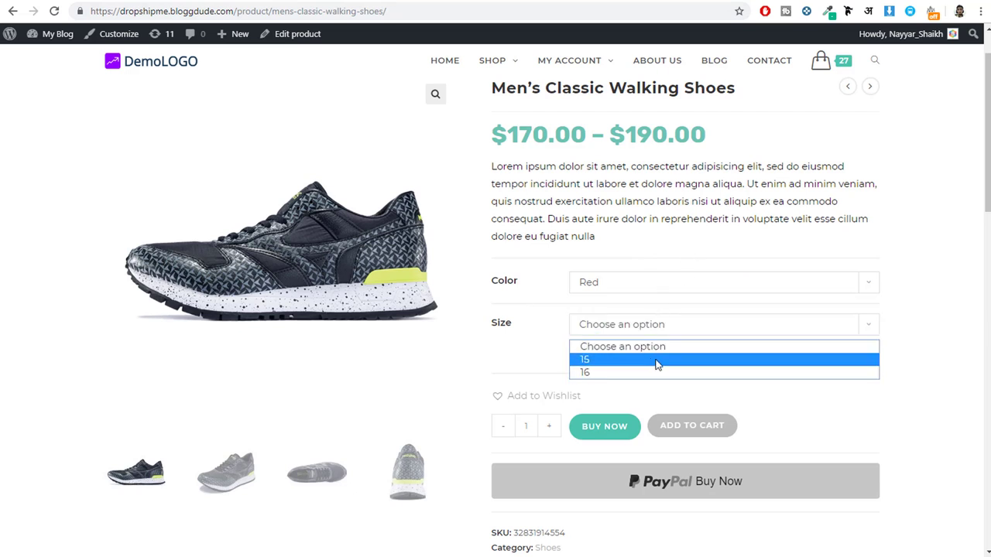
left_click(910, 322)
left_click(753, 331)
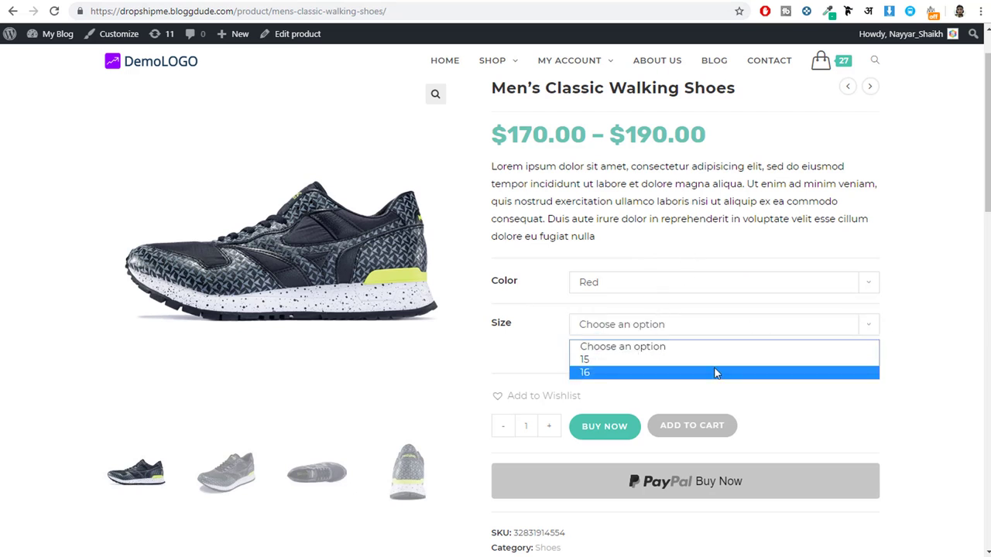
left_click(932, 312)
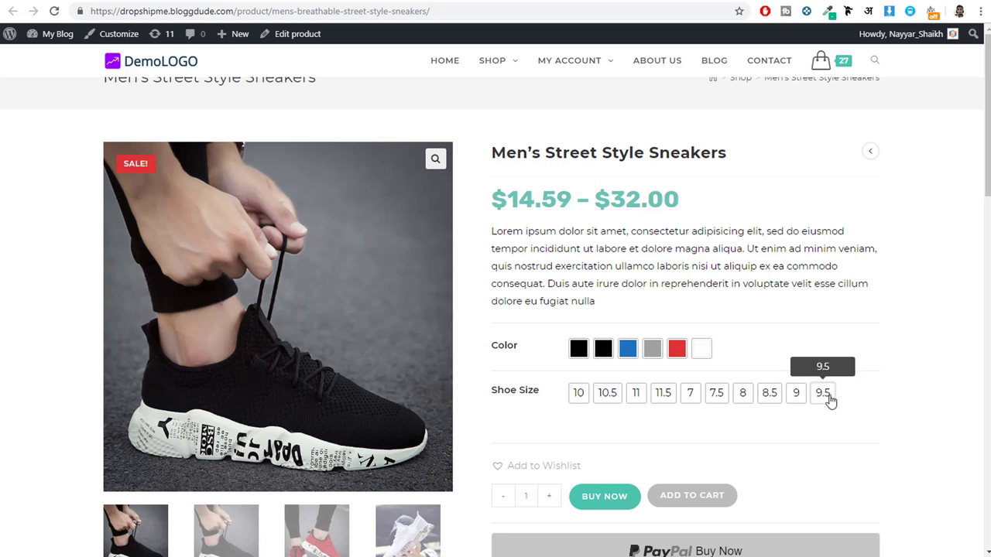
- Switch to the shop's Products page, filter it by the color Red and look over the matching shoes
left_click(548, 2)
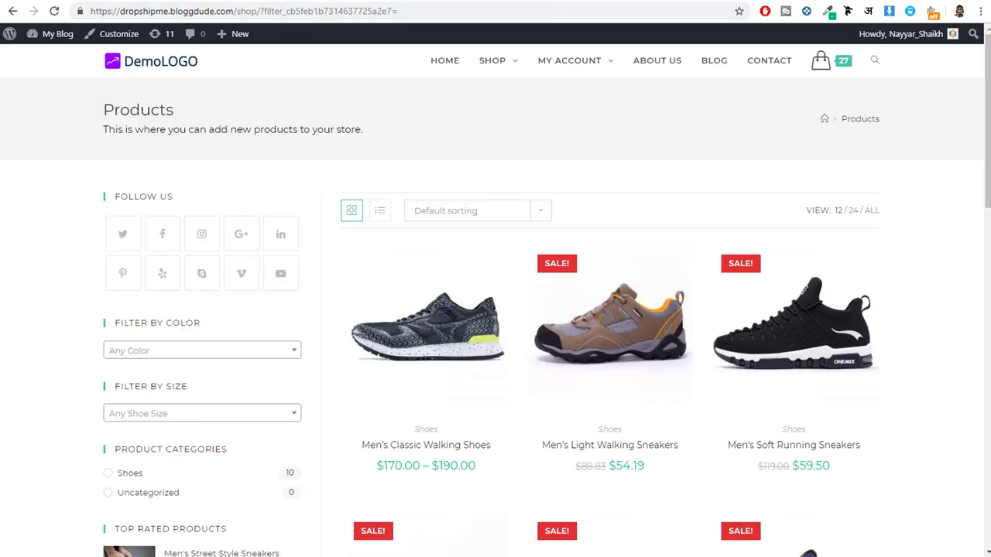
scroll(313, 269, "down", 2)
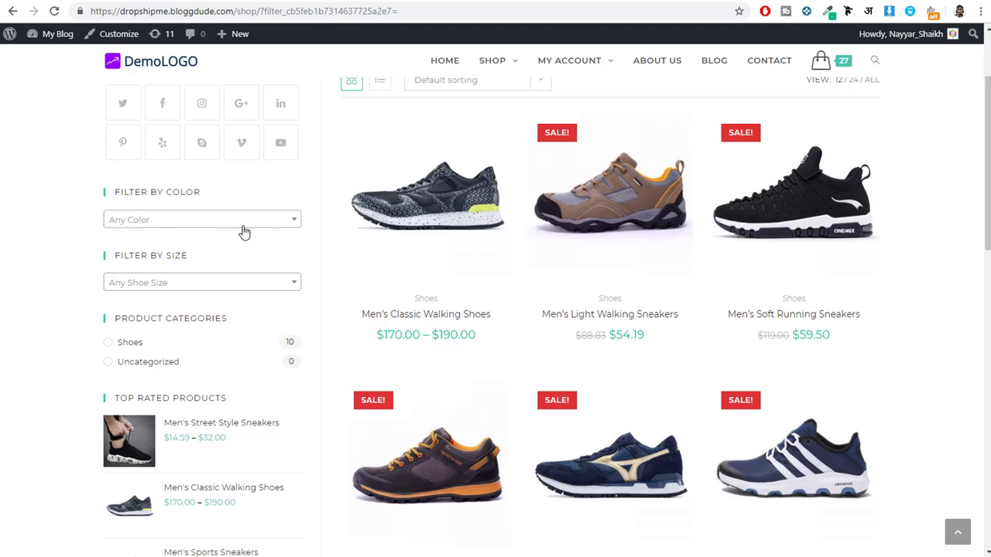
scroll(875, 354, "up", 2)
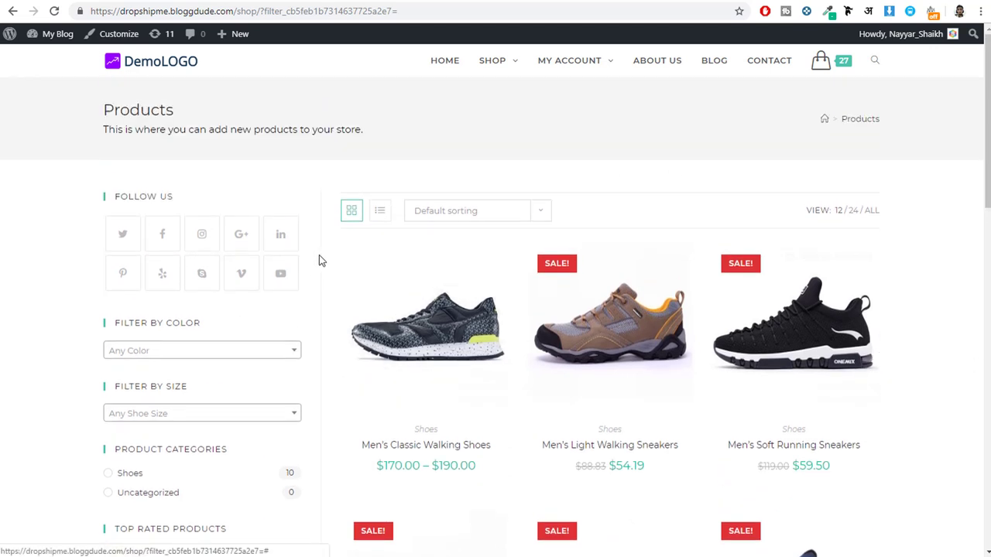
scroll(144, 312, "down", 1)
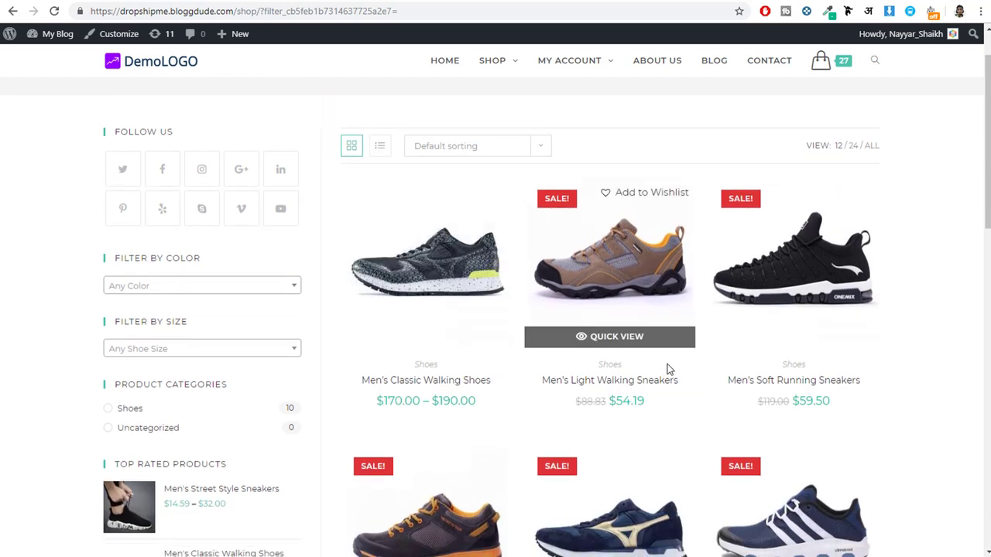
left_click(214, 290)
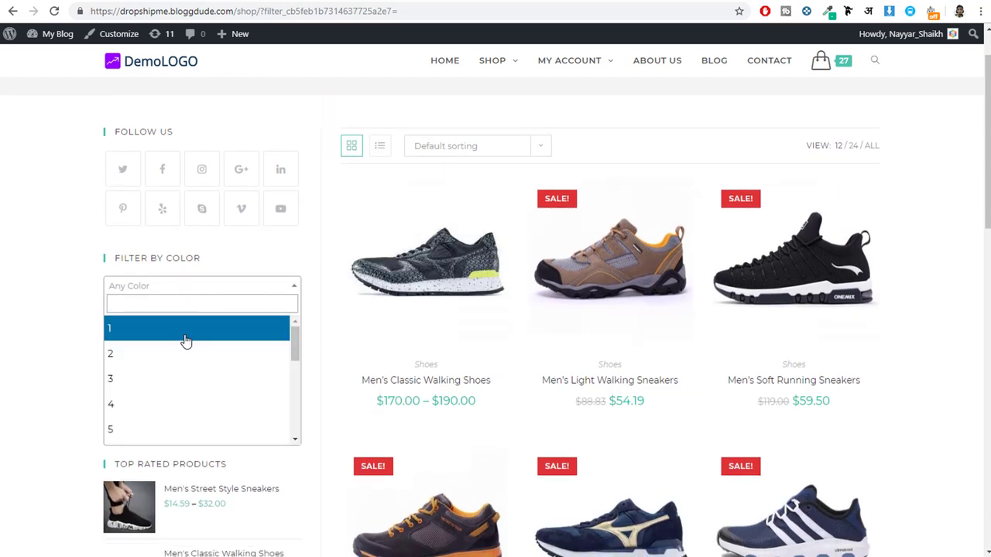
scroll(186, 342, "down", 10)
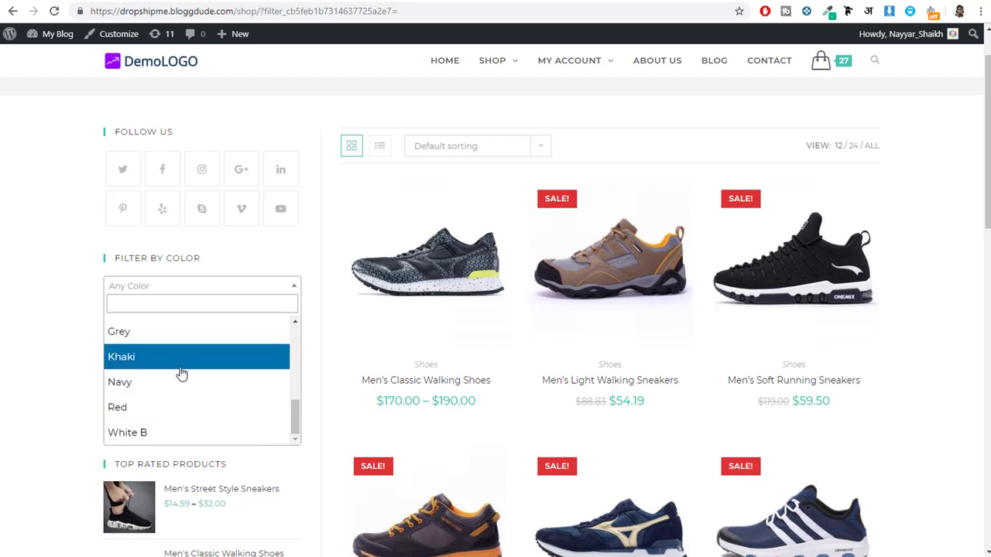
left_click(163, 415)
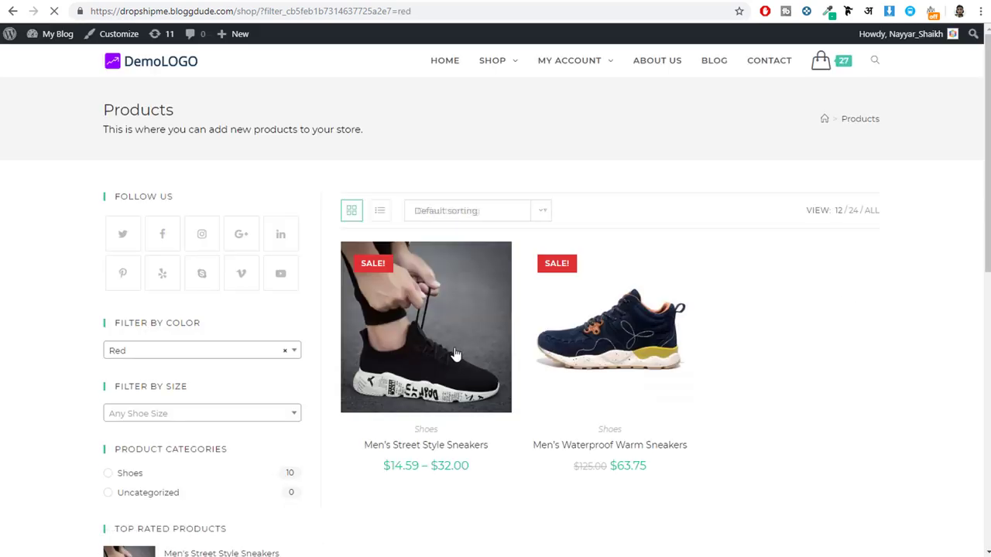
scroll(723, 360, "down", 2)
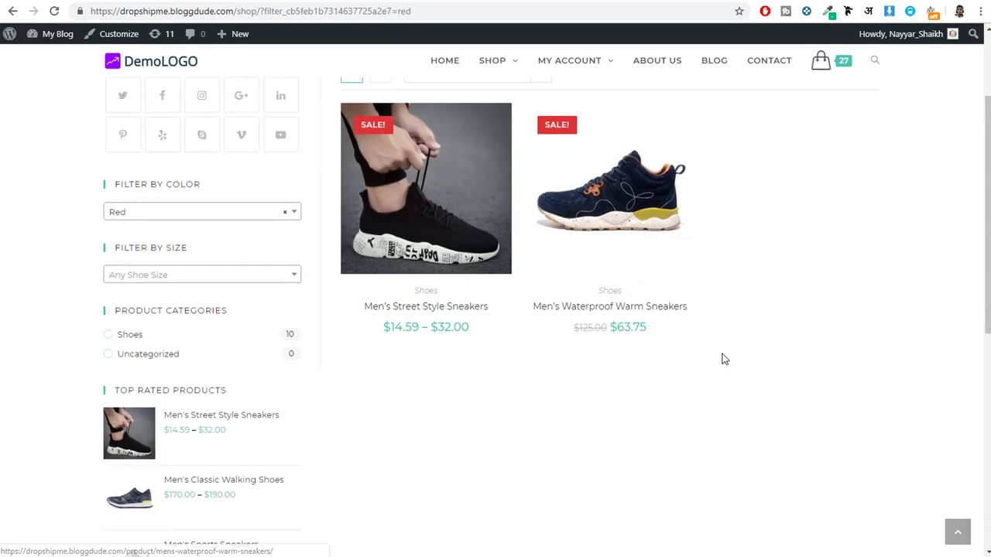
scroll(727, 360, "down", 2)
scroll(735, 360, "up", 4)
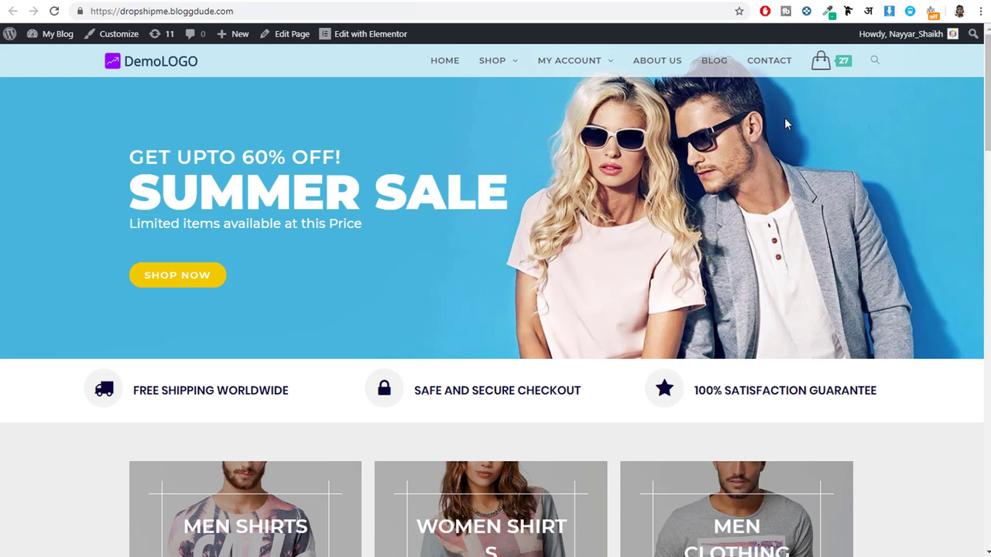
- Look over the demo store's homepage, the Men's Street Style Sneakers page and the red-filtered product list
left_click_drag(118, 155, 392, 195)
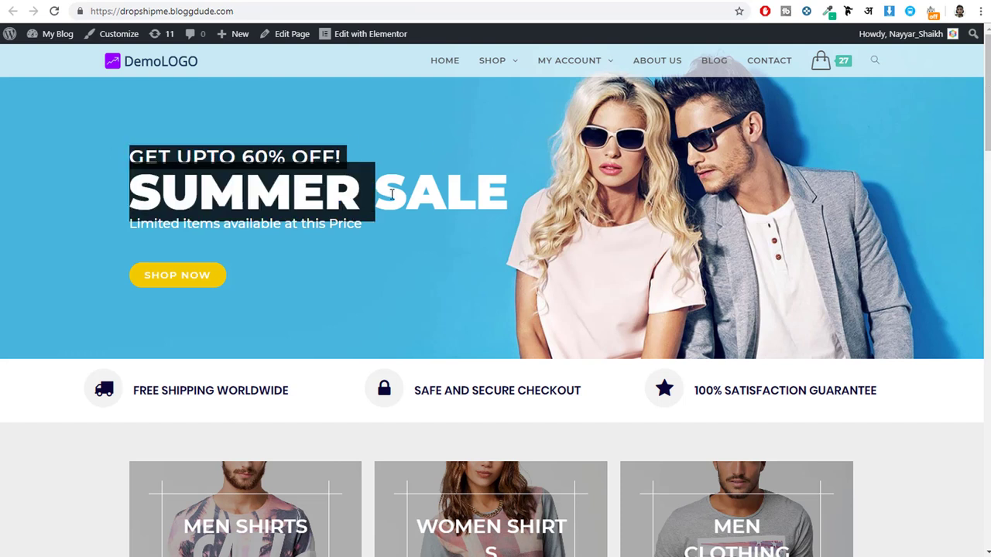
left_click(392, 194)
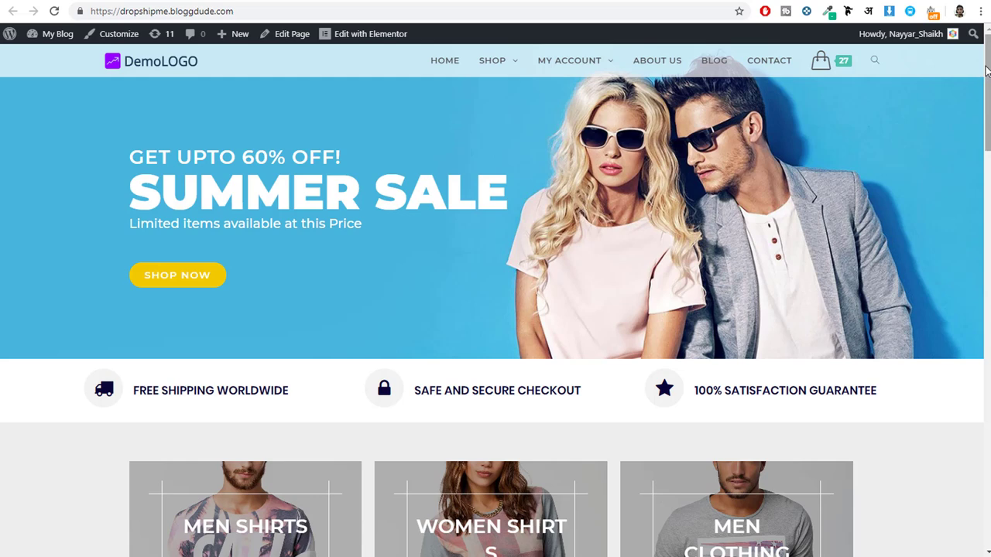
left_click_drag(986, 74, 976, 458)
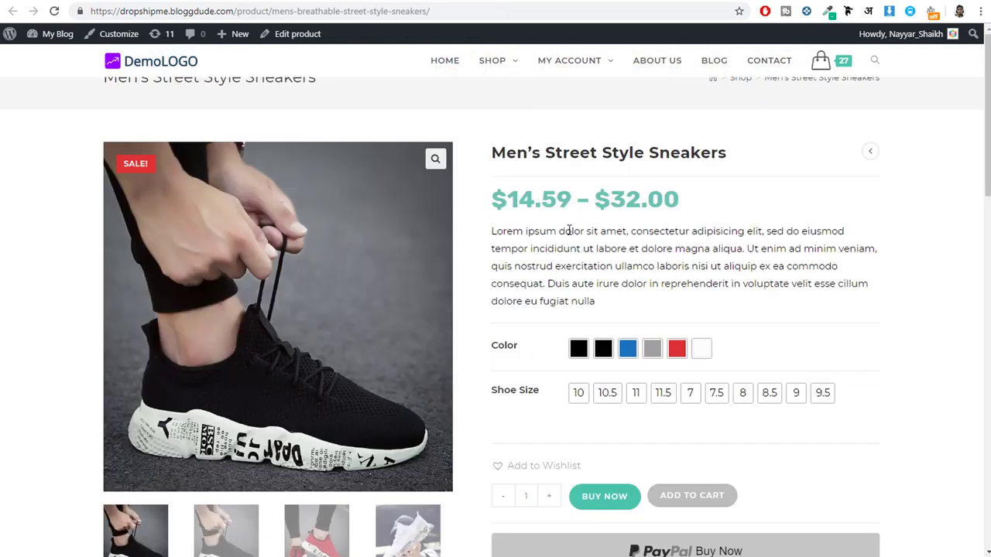
scroll(577, 278, "down", 5)
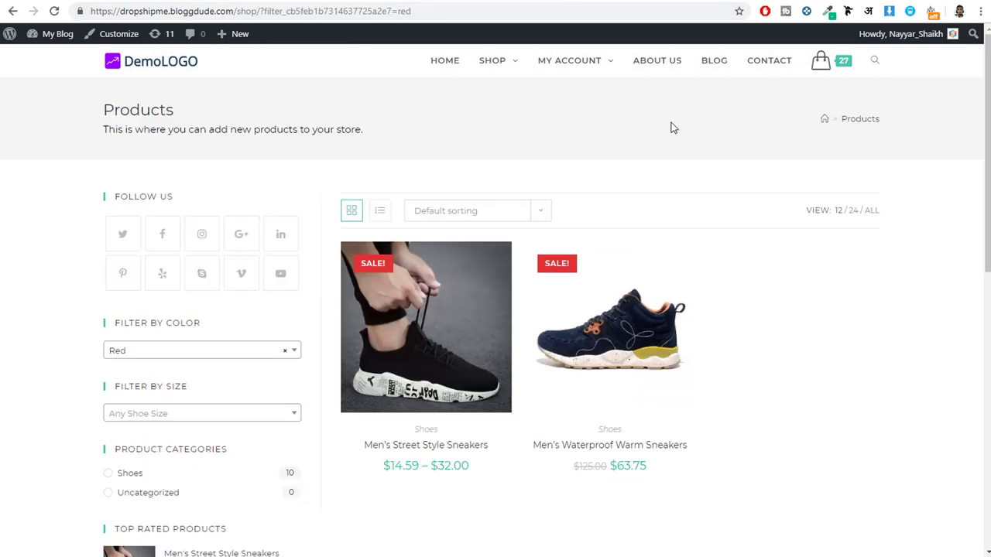
scroll(728, 269, "down", 5)
scroll(728, 268, "up", 5)
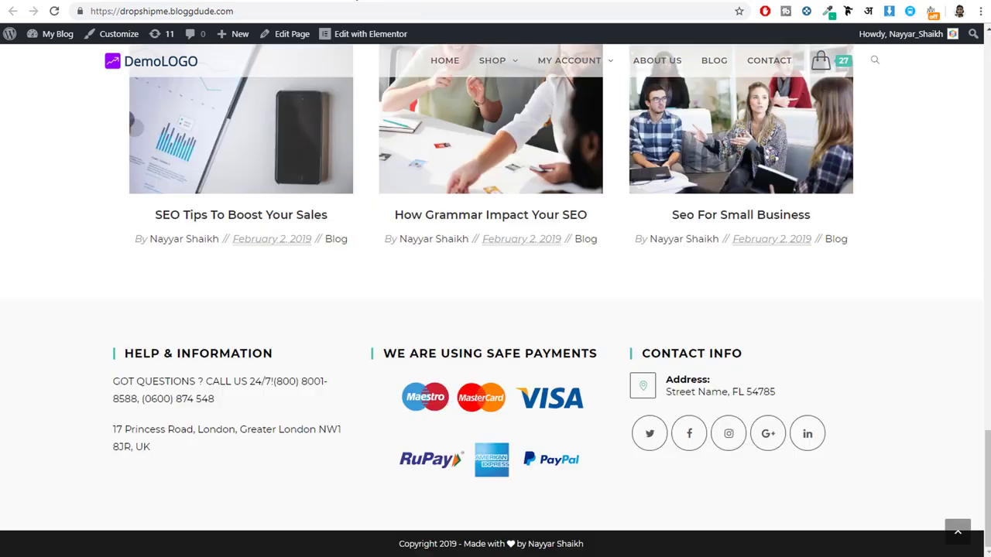
scroll(681, 279, "up", 10)
scroll(682, 297, "up", 10)
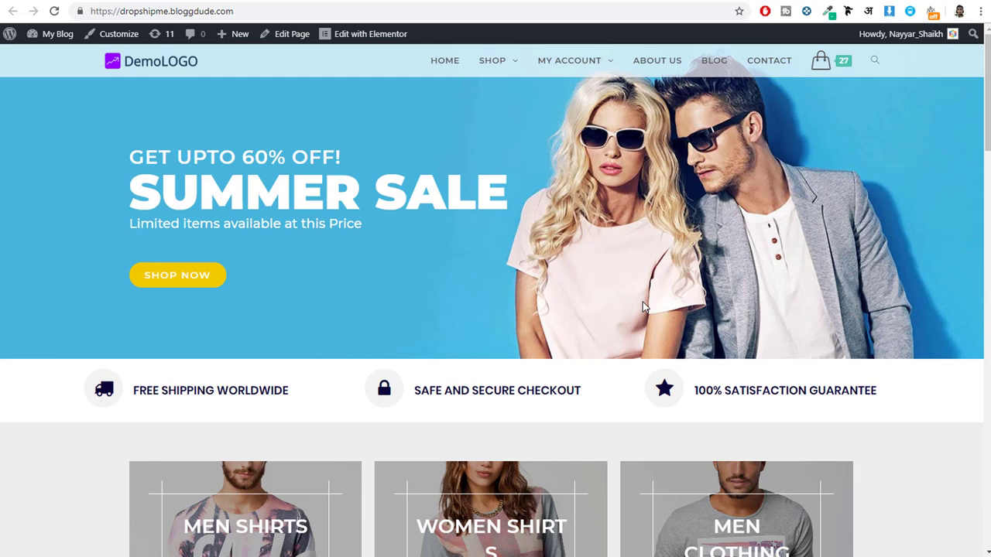
- Switch to YouTube, search for the channel owner's name plus "woocommerce", and look through the listed tutorials
left_click(565, 40)
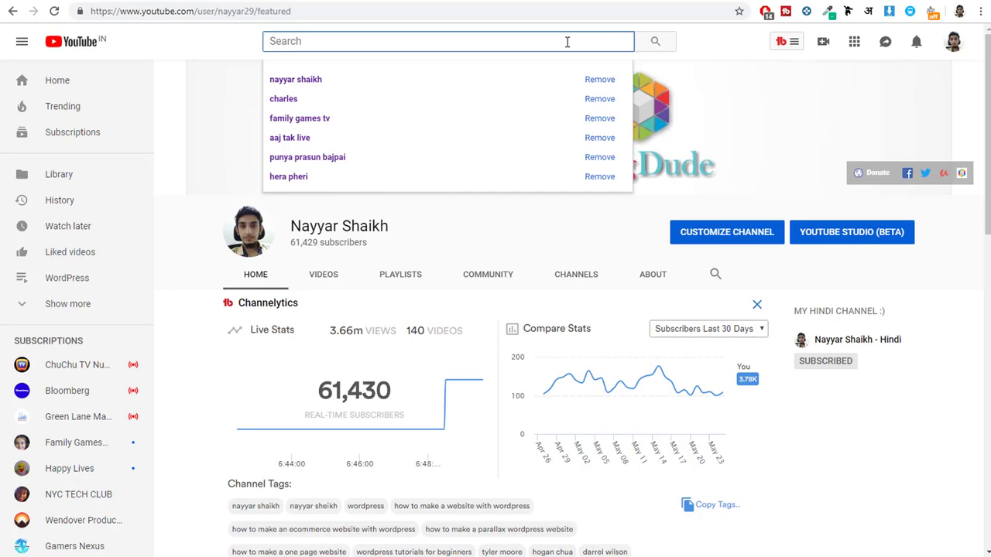
type("nayyar shaikh")
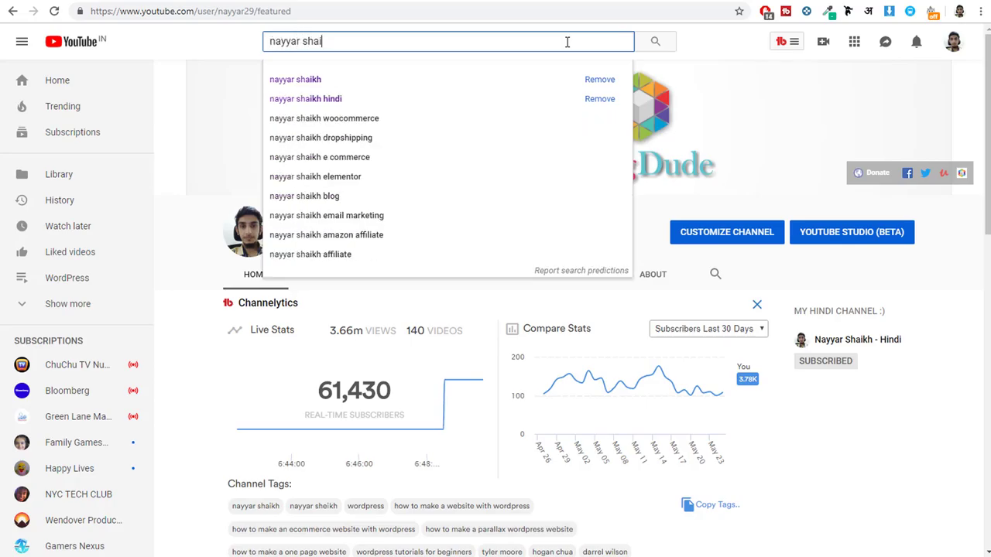
left_click(495, 119)
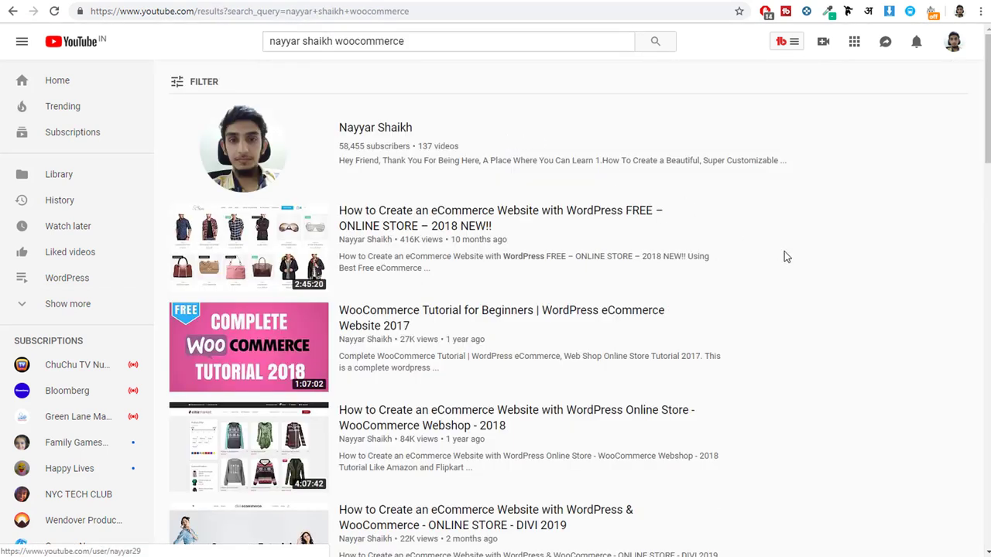
scroll(784, 255, "down", 5)
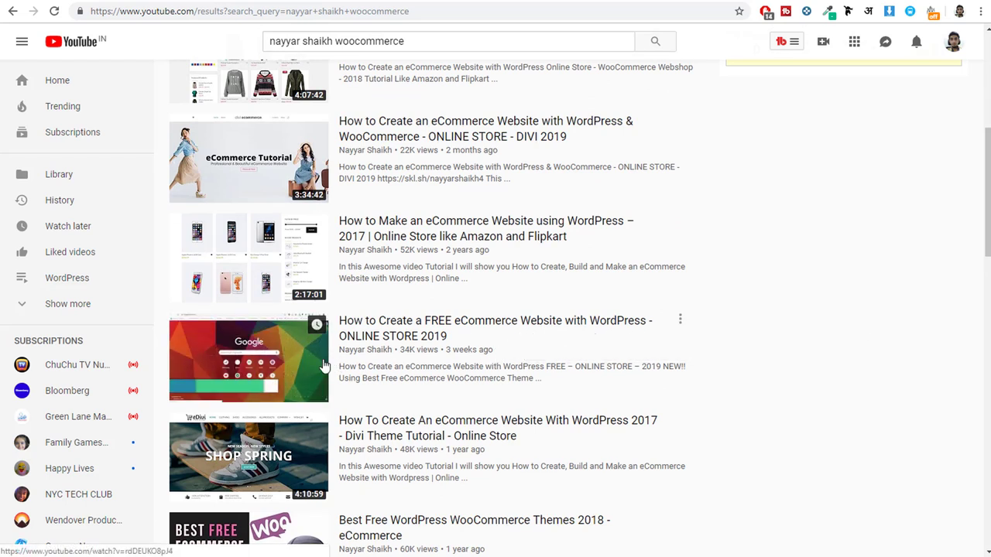
scroll(340, 352, "up", 5)
- Refine the YouTube search for the channel's WooCommerce tutorials by adding 2019
left_click(436, 41)
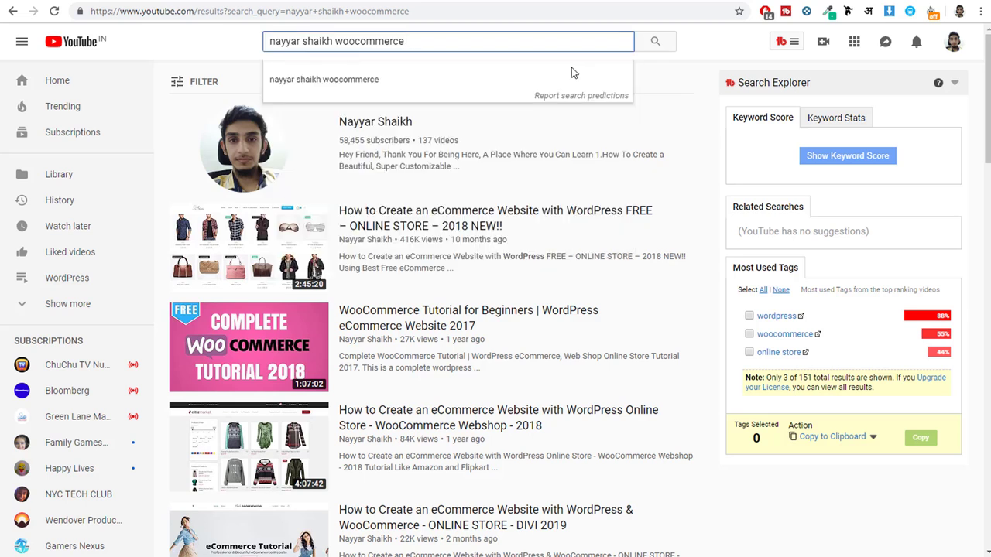
type("2019")
key("Return")
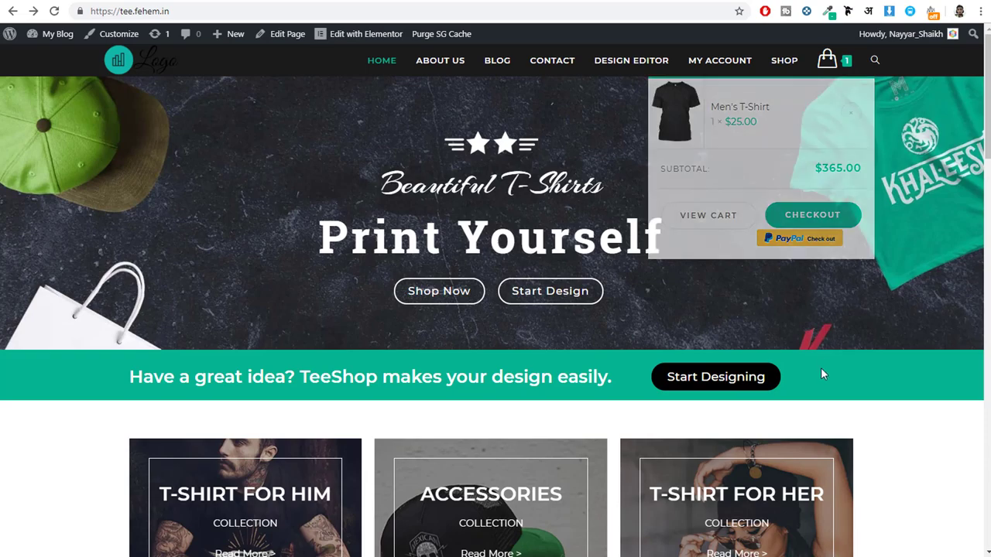
- Switch to the T-shirt store at tee.fehem.in, open its WordPress dashboard and search for new plugins with "variation swatches"
scroll(820, 371, "down", 3)
scroll(820, 387, "up", 3)
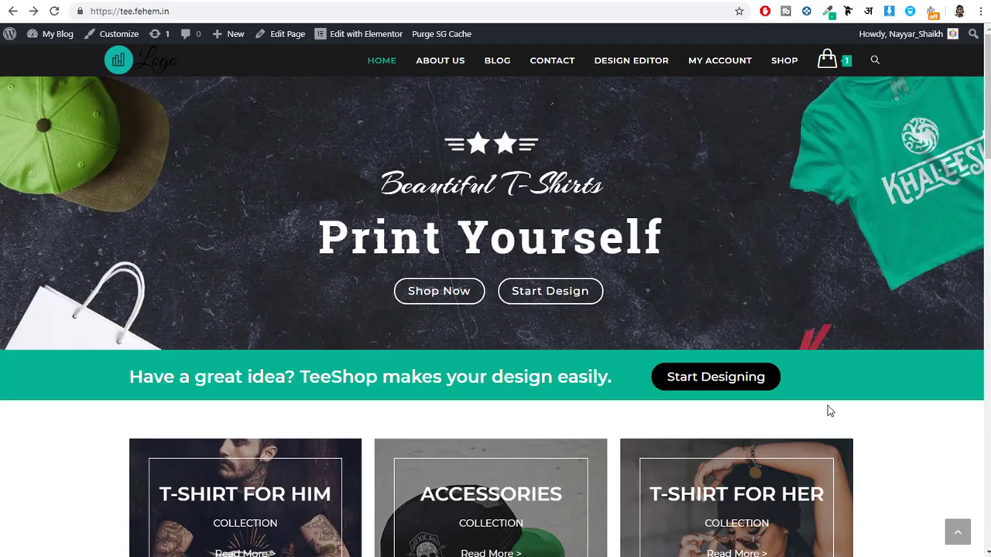
left_click(56, 34)
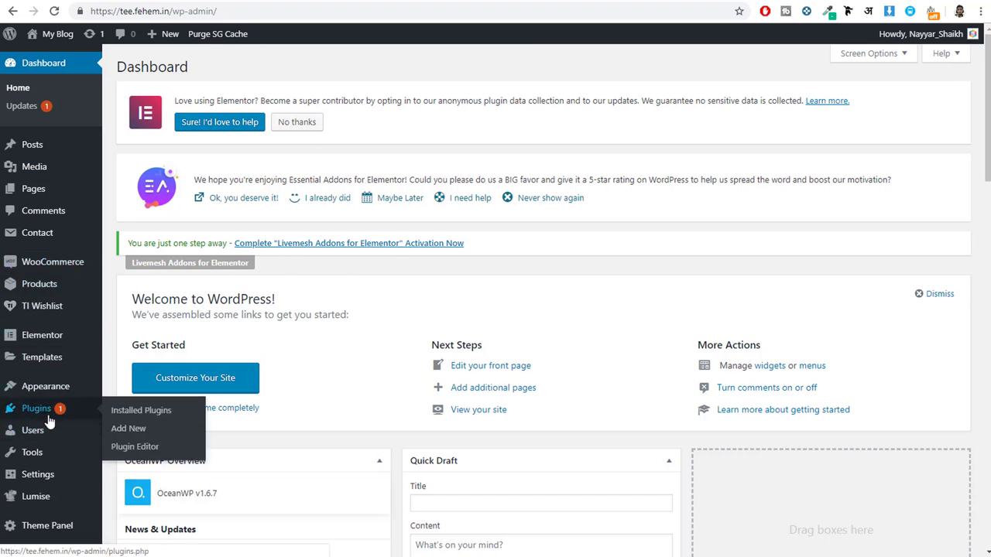
mouse_move(40, 408)
left_click(128, 432)
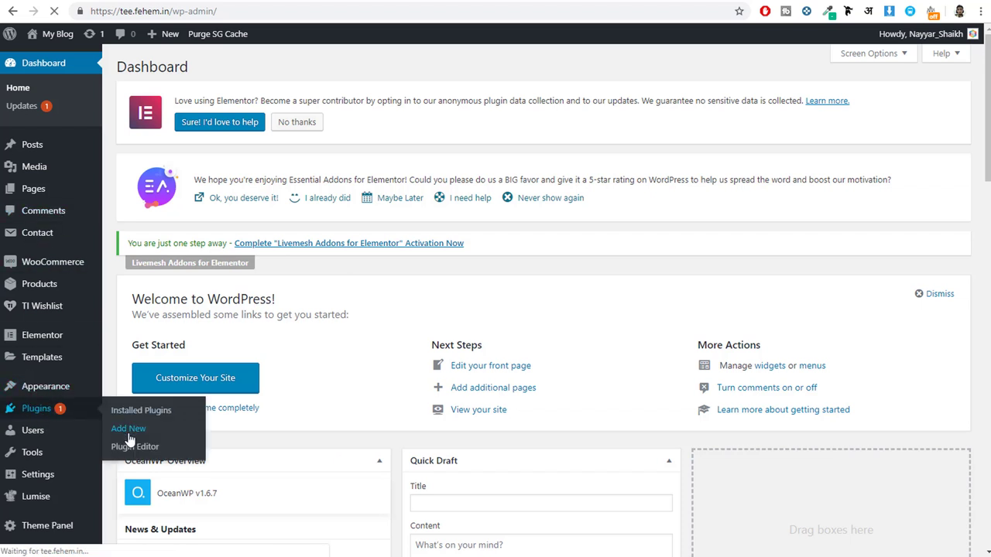
left_click(816, 303)
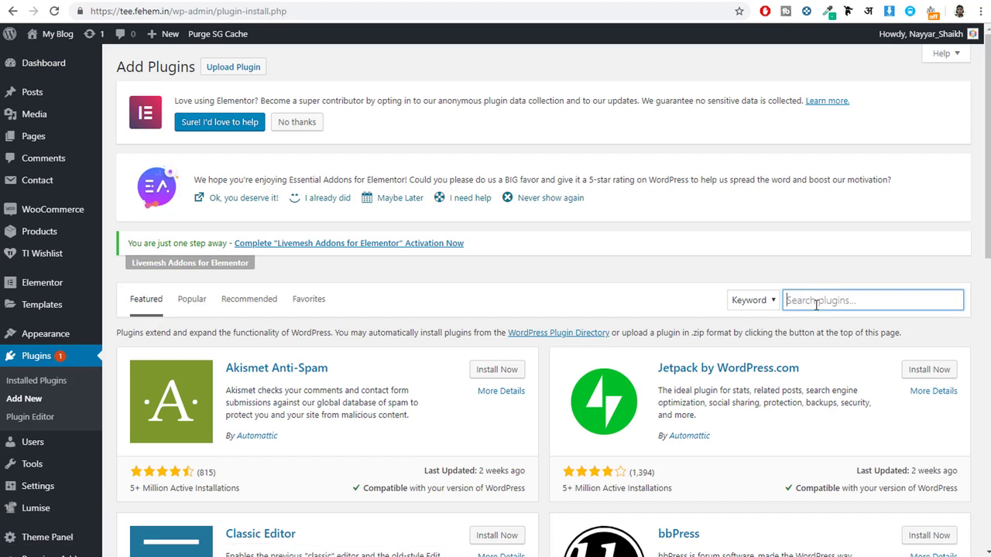
type("variation swatches")
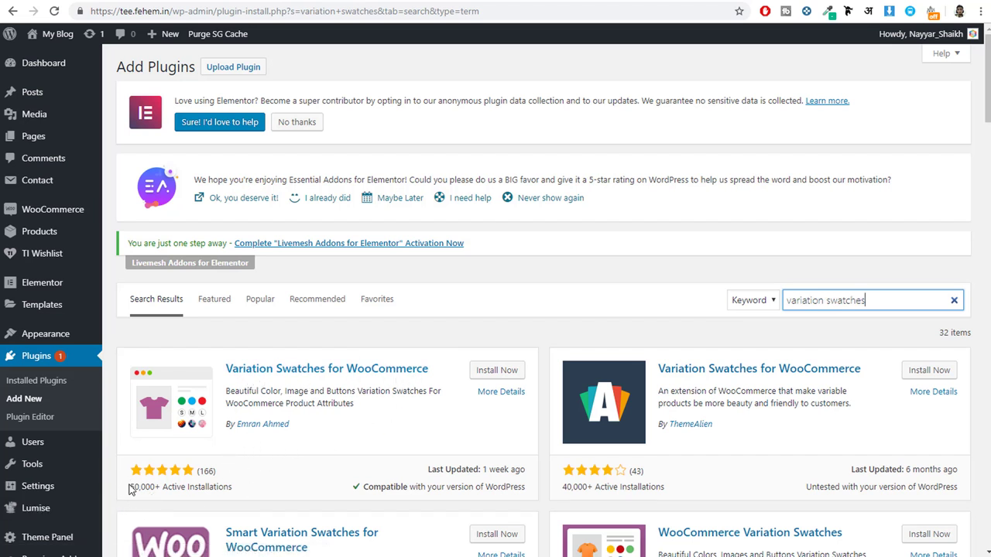
- Install and activate the Variation Swatches for WooCommerce plugin that has 50,000+ active installations
left_click_drag(130, 489, 207, 484)
left_click(208, 483)
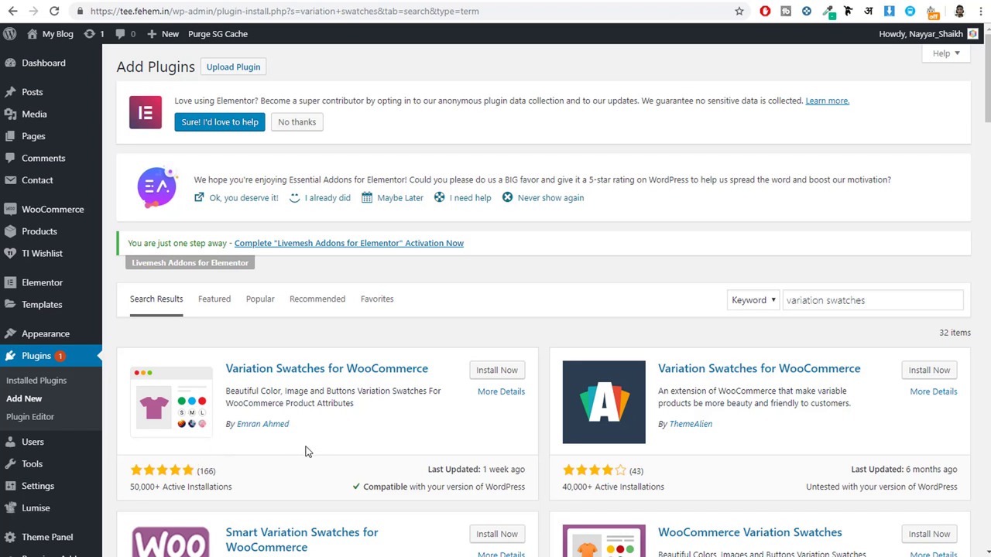
left_click(496, 371)
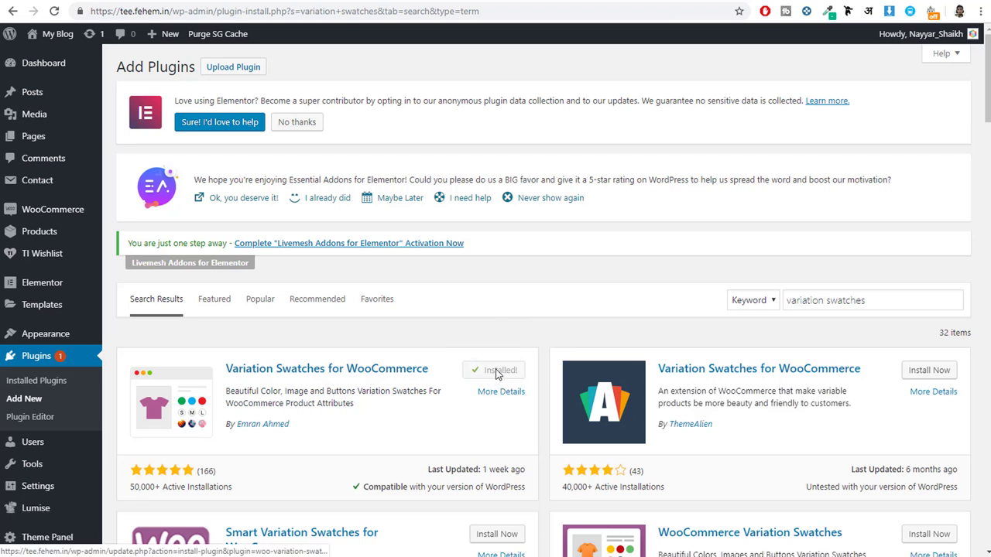
left_click(502, 375)
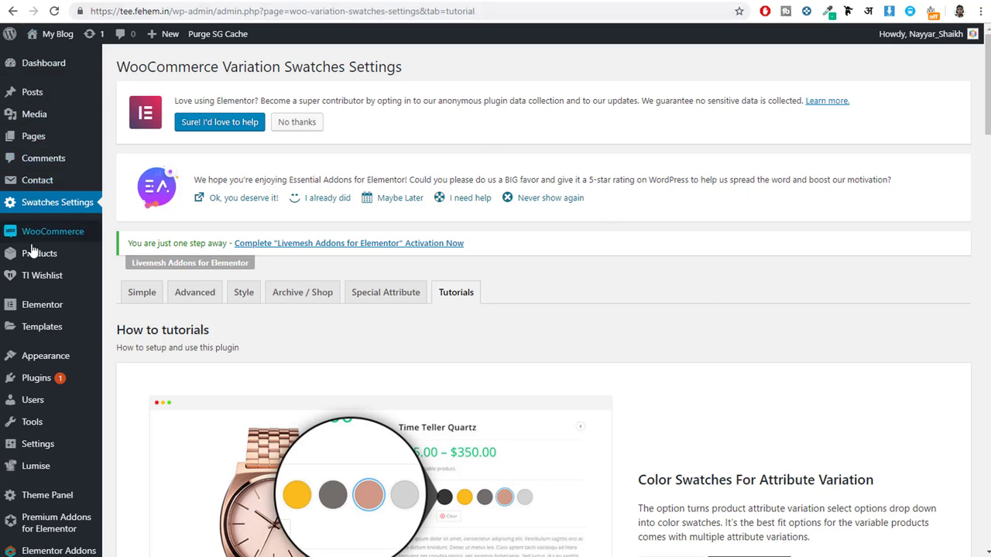
- Add a product attribute named Color with archives enabled and its type set to Color
mouse_move(41, 259)
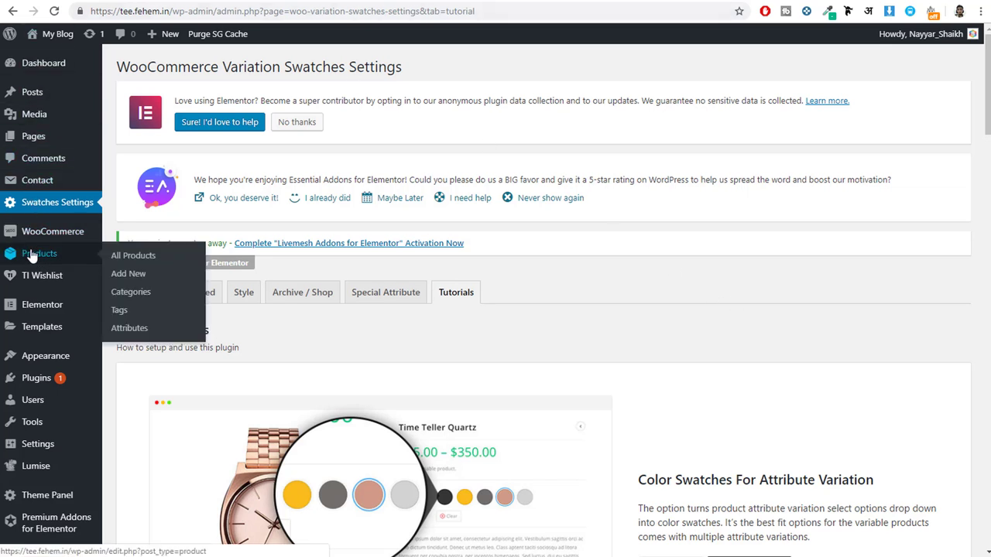
left_click(132, 329)
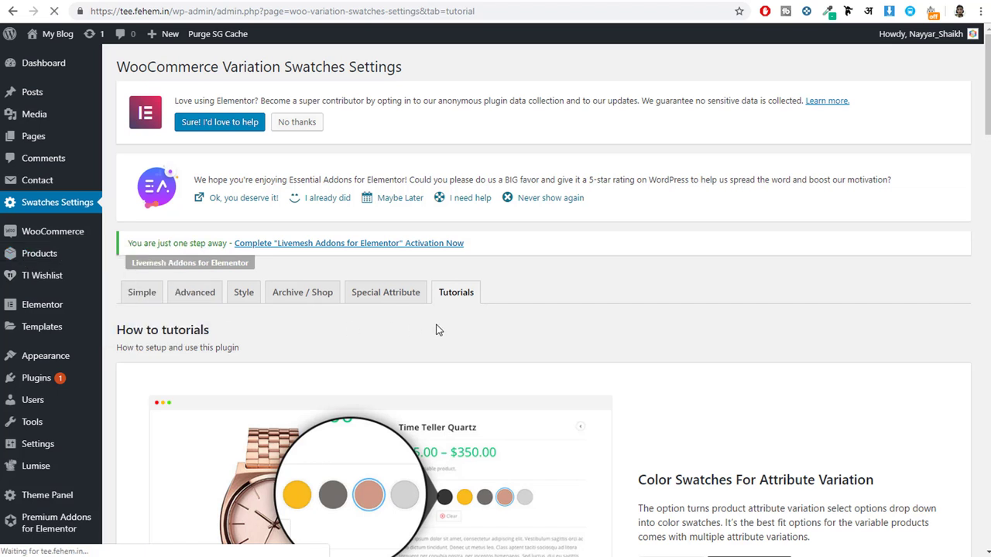
scroll(445, 325, "down", 2)
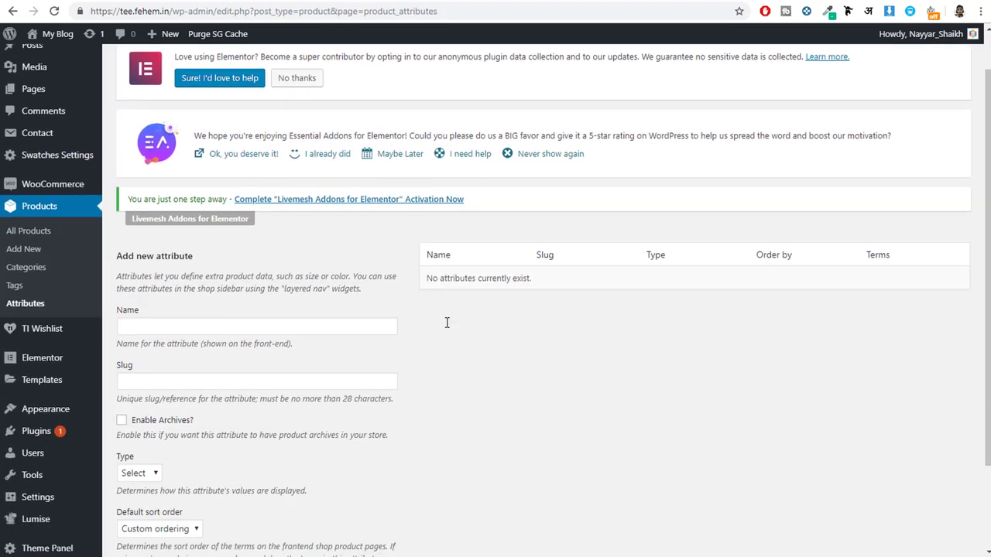
left_click(139, 247)
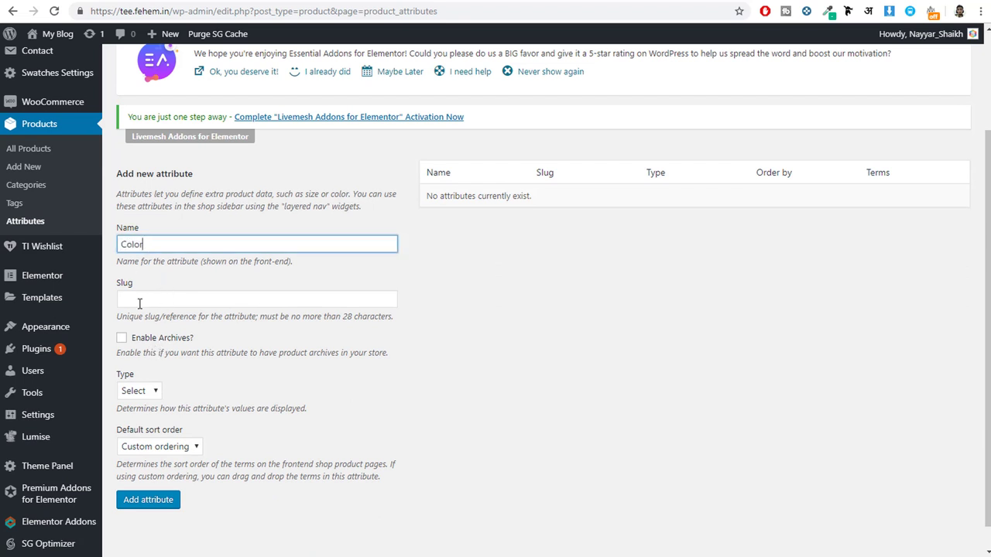
left_click(121, 338)
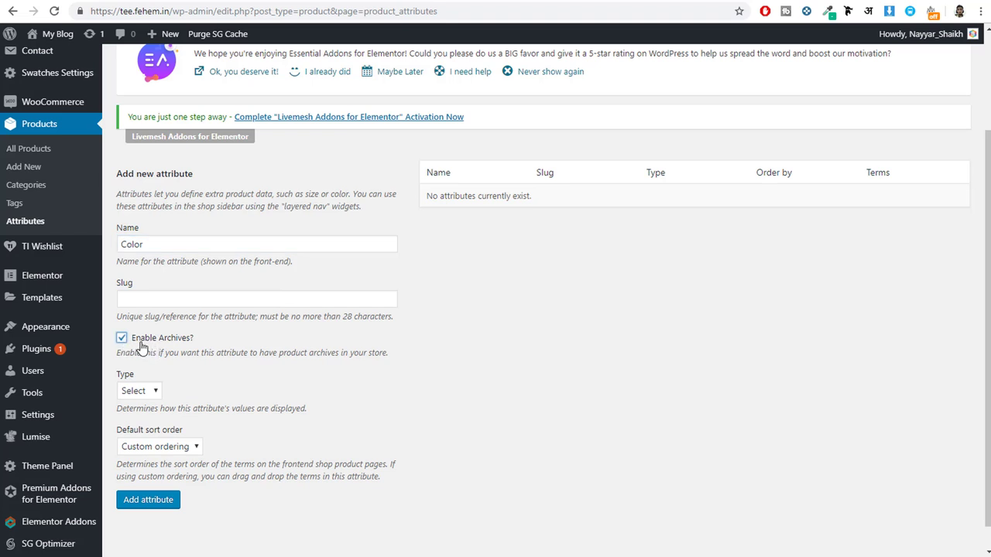
scroll(310, 379, "down", 1)
left_click(146, 368)
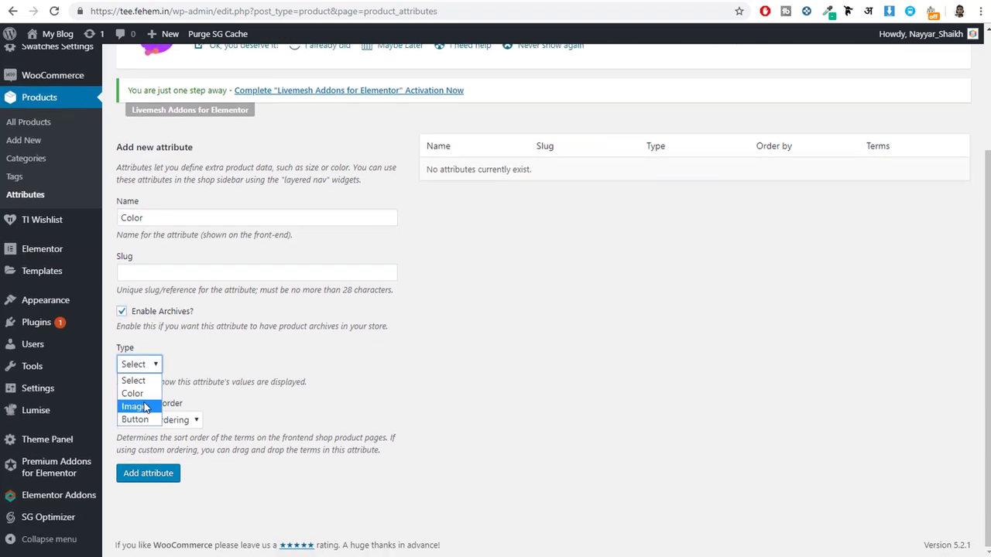
left_click(143, 394)
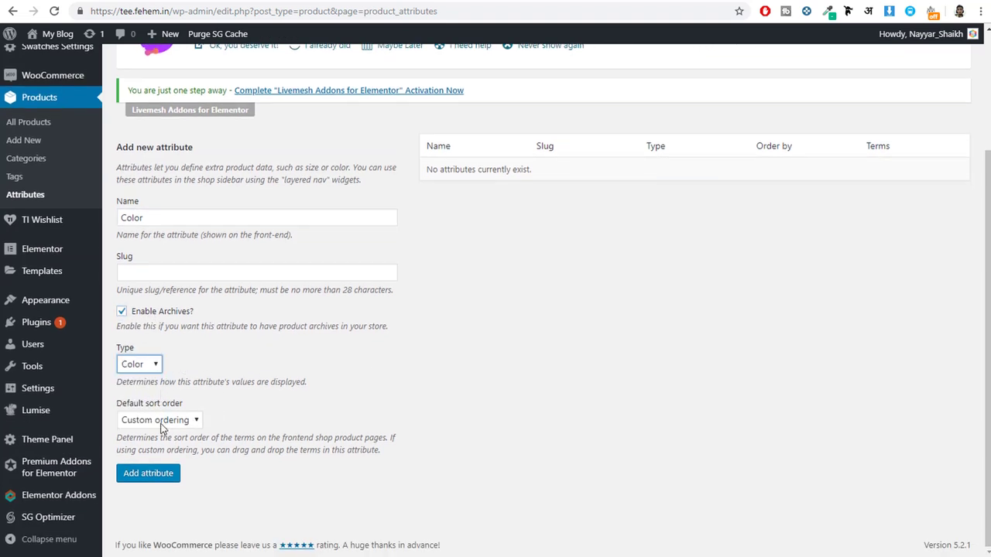
left_click(151, 474)
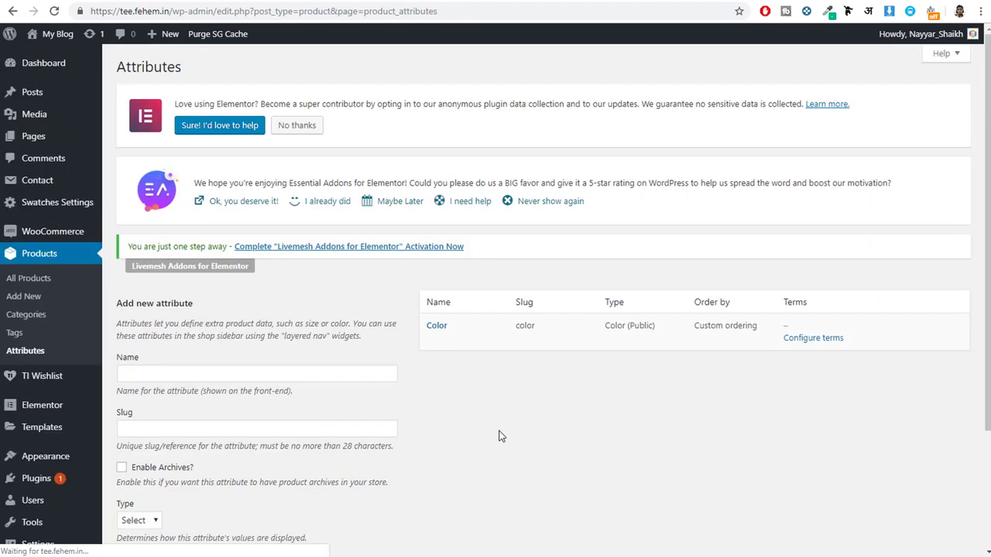
- Add a second product attribute named Size with archives enabled and its type set to Button
scroll(233, 374, "down", 2)
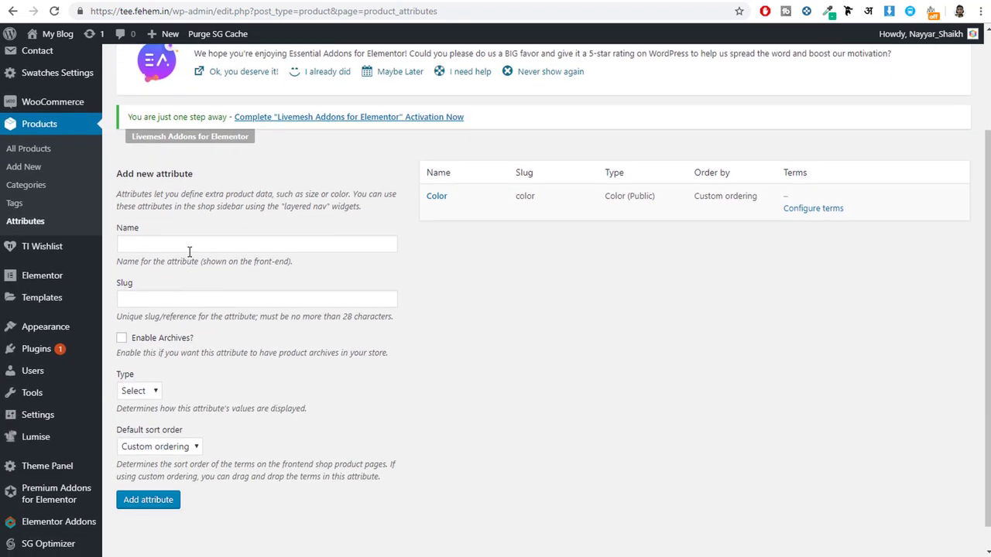
left_click(189, 249)
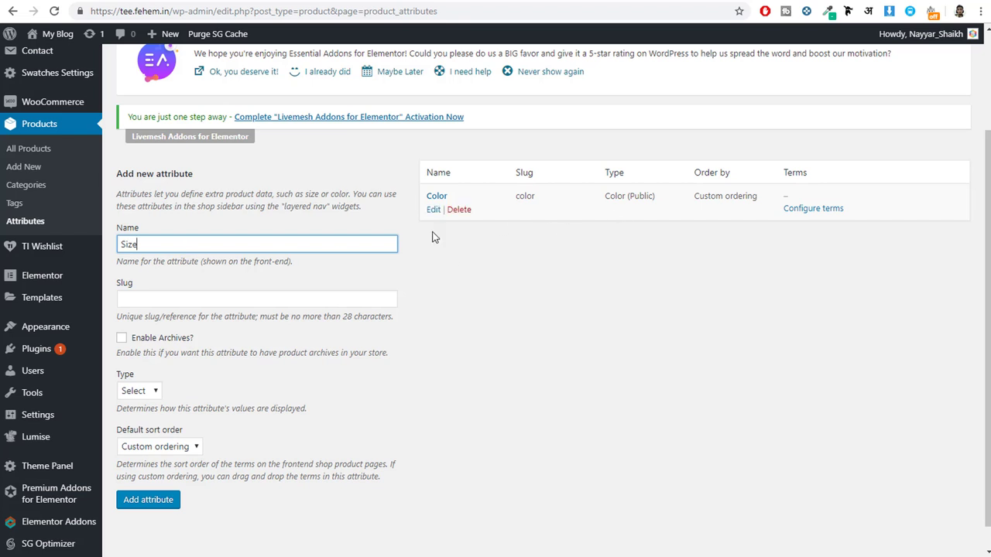
mouse_move(455, 205)
left_click(155, 391)
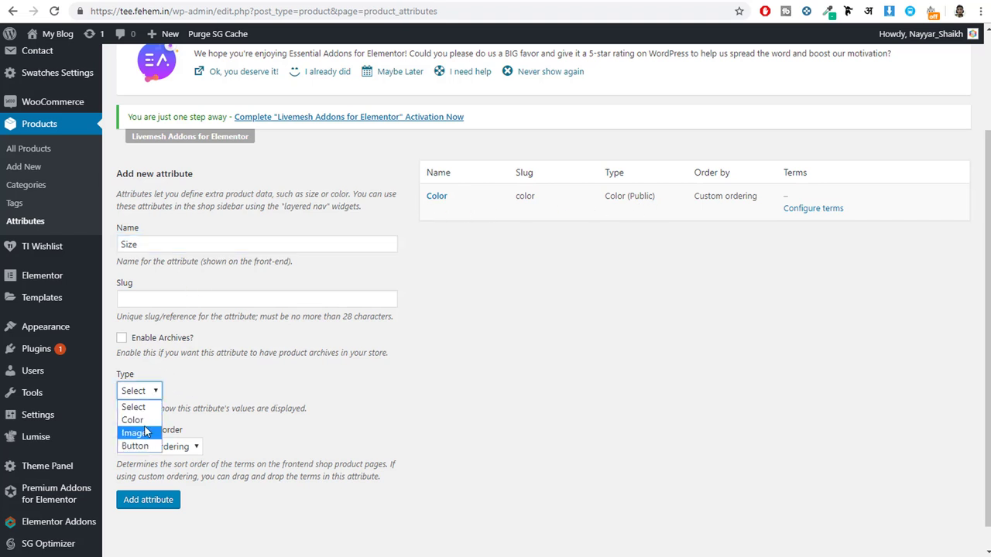
left_click(135, 446)
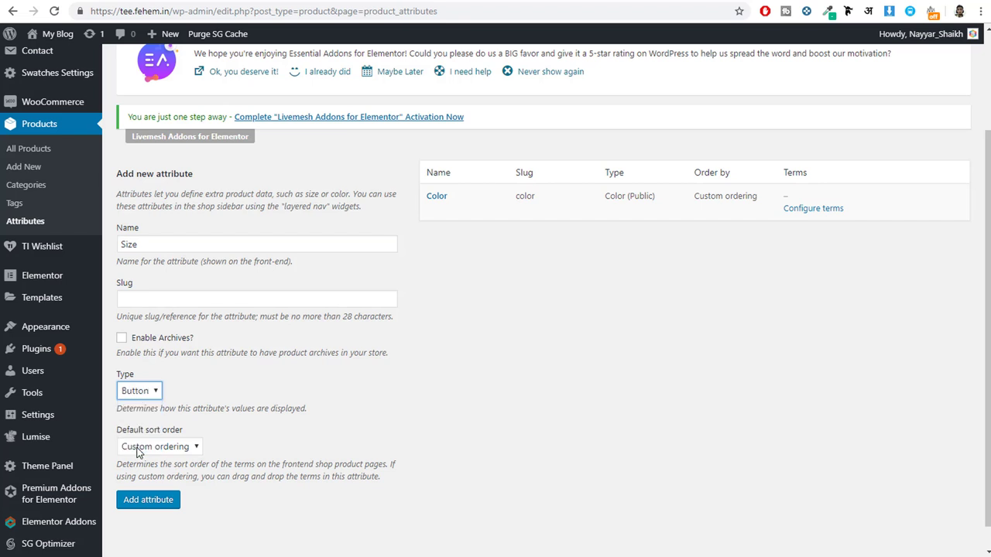
left_click(160, 340)
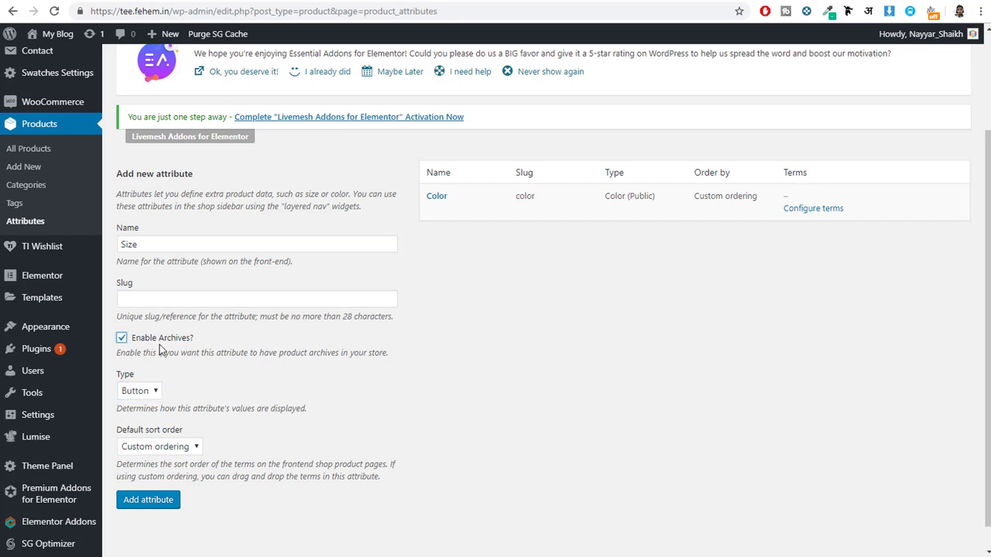
left_click(144, 504)
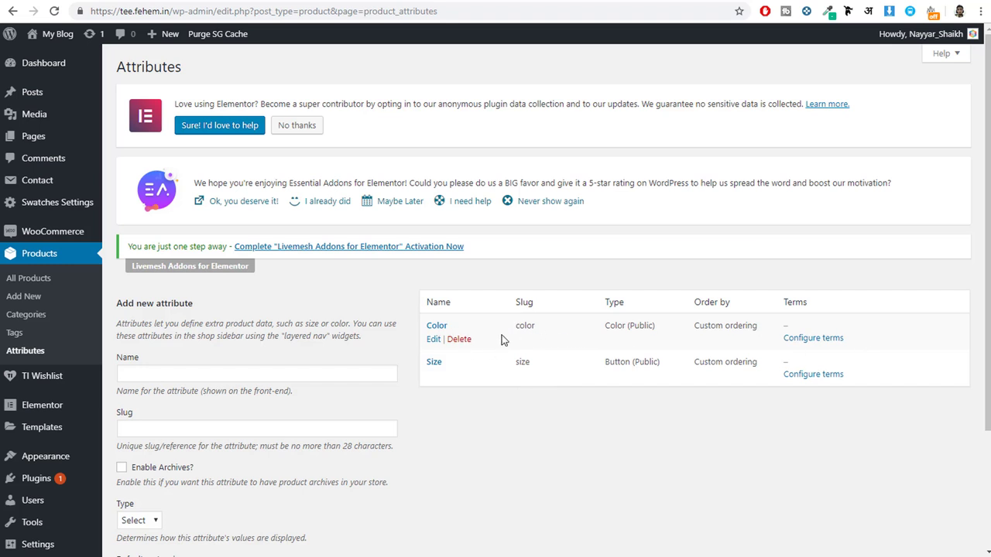
- Add the term Black with a black swatch to the Color attribute
left_click(807, 343)
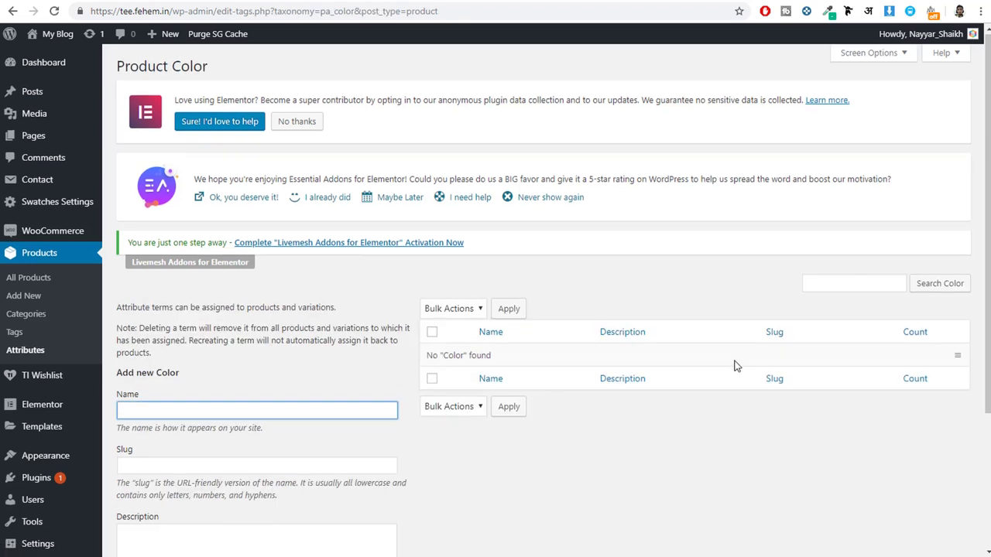
scroll(734, 364, "down", 3)
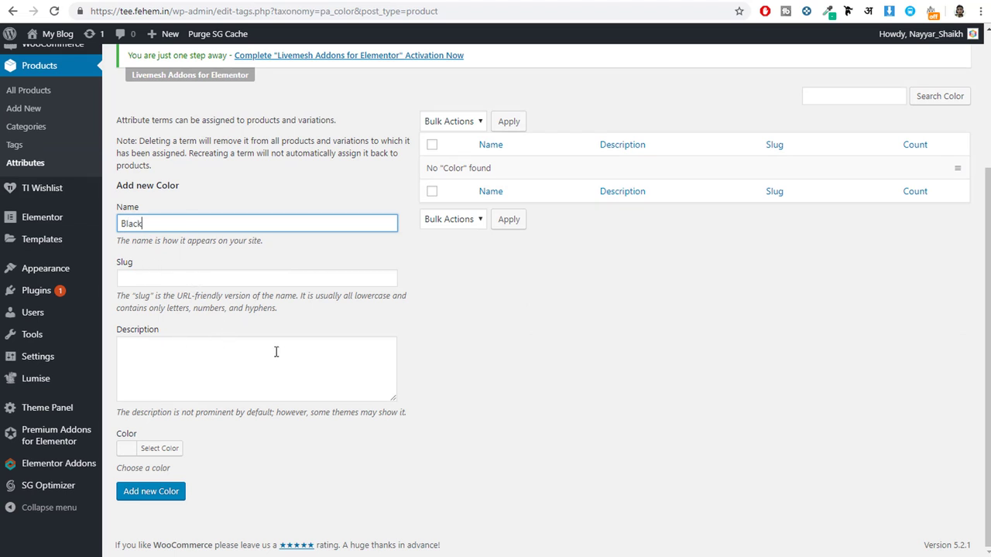
left_click(161, 449)
scroll(193, 441, "down", 2)
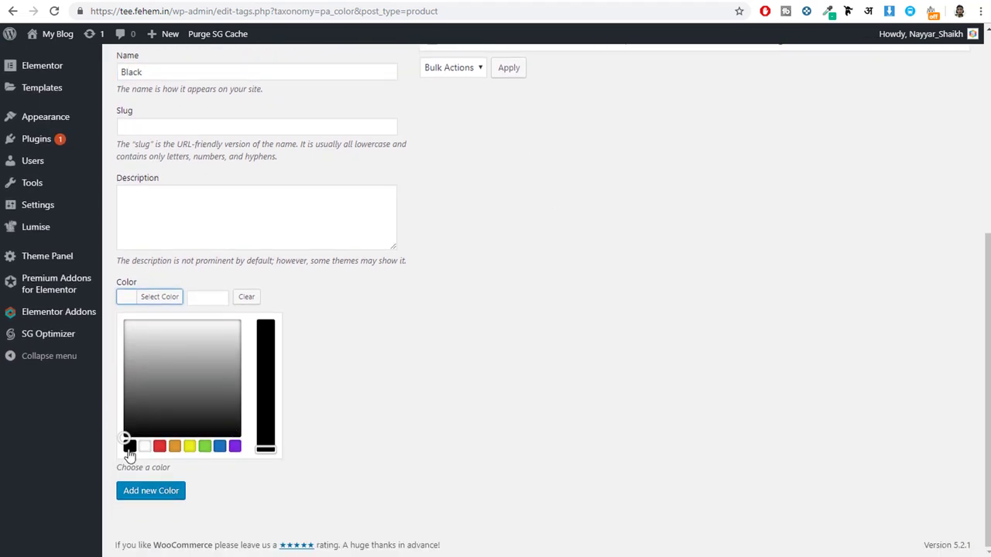
left_click(129, 447)
left_click(160, 296)
scroll(161, 298, "up", 2)
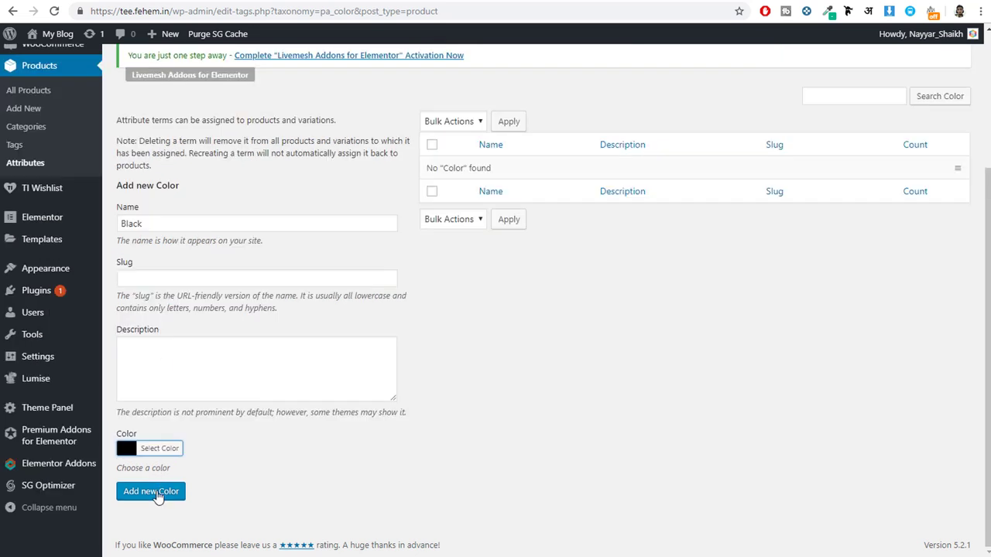
left_click(180, 493)
- Add the term Red with the preset red swatch #dd3333 to the Color attribute
left_click(141, 222)
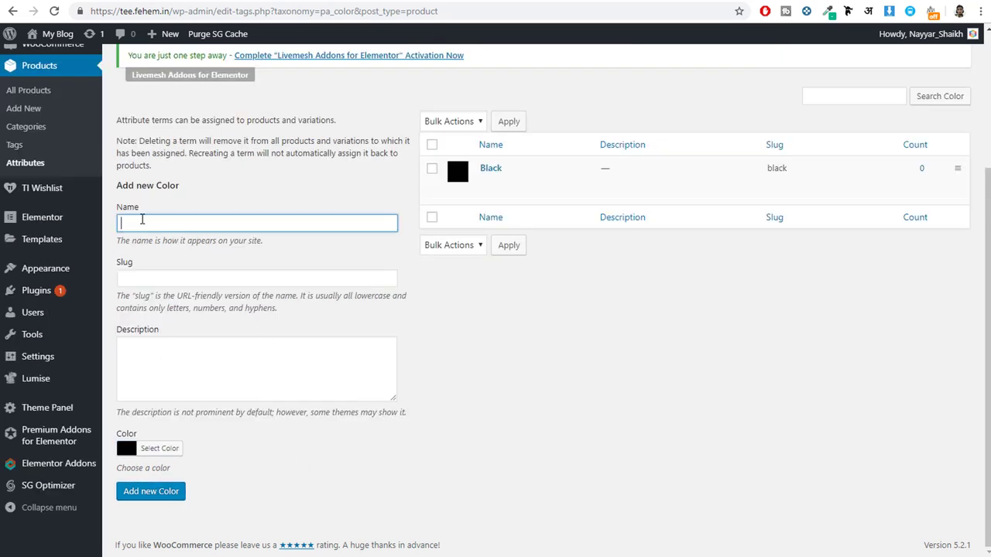
type("Red")
left_click(160, 449)
scroll(159, 448, "down", 2)
left_click(160, 445)
left_click(162, 496)
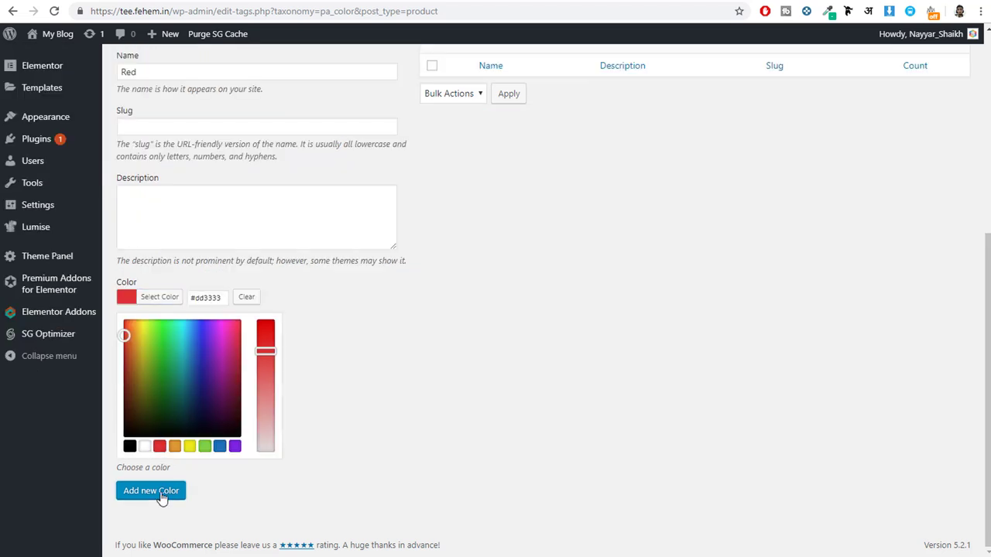
- Add the term Green with the preset green swatch to the Color attribute
scroll(240, 449, "up", 1)
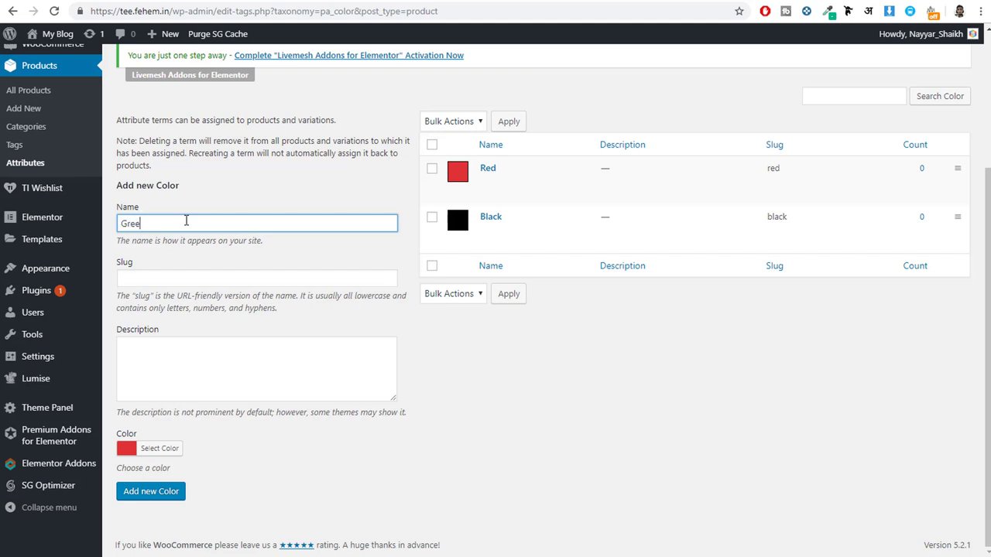
type("Green")
left_click(159, 448)
scroll(206, 437, "down", 2)
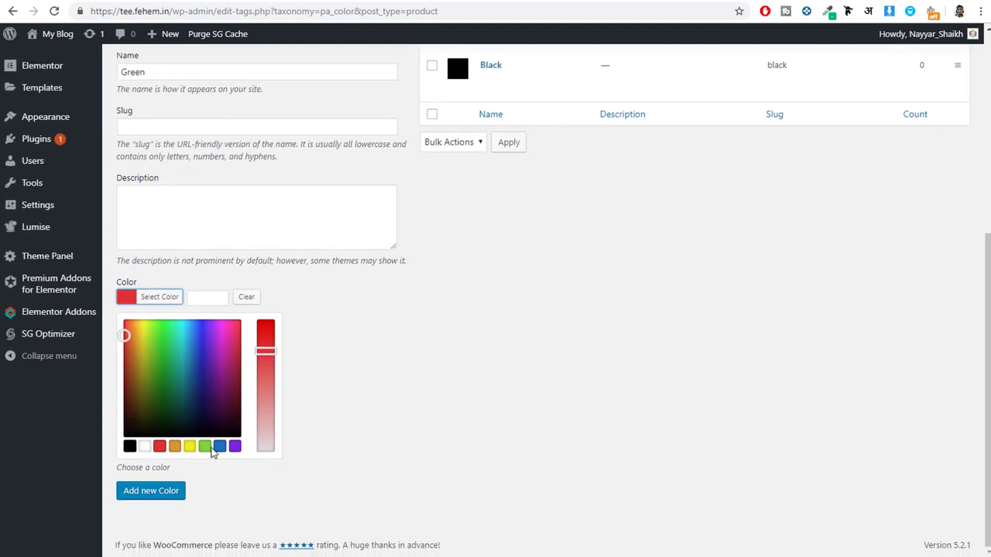
left_click(204, 446)
left_click(159, 493)
- Add the terms Small, Medium and Large to the Size attribute
scroll(468, 387, "up", 3)
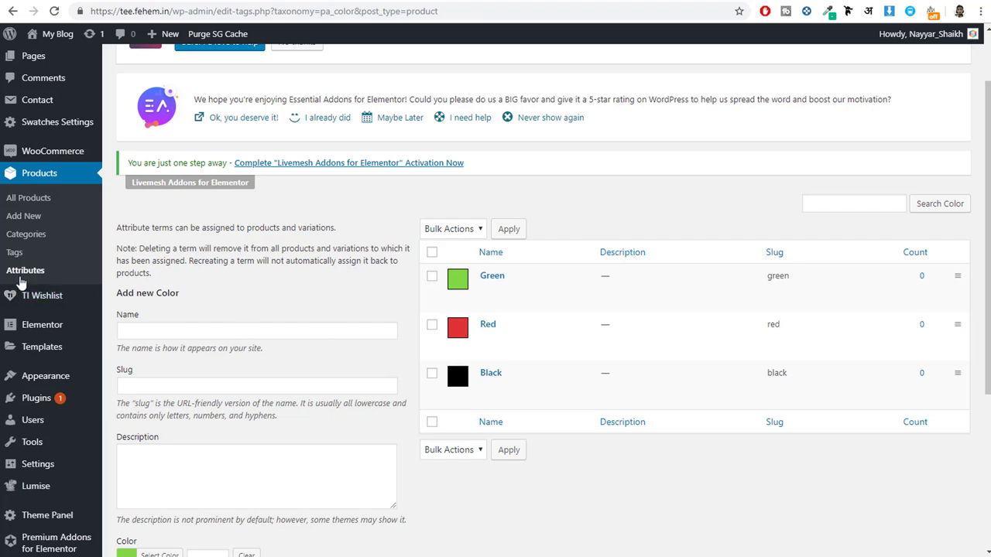
scroll(347, 298, "up", 1)
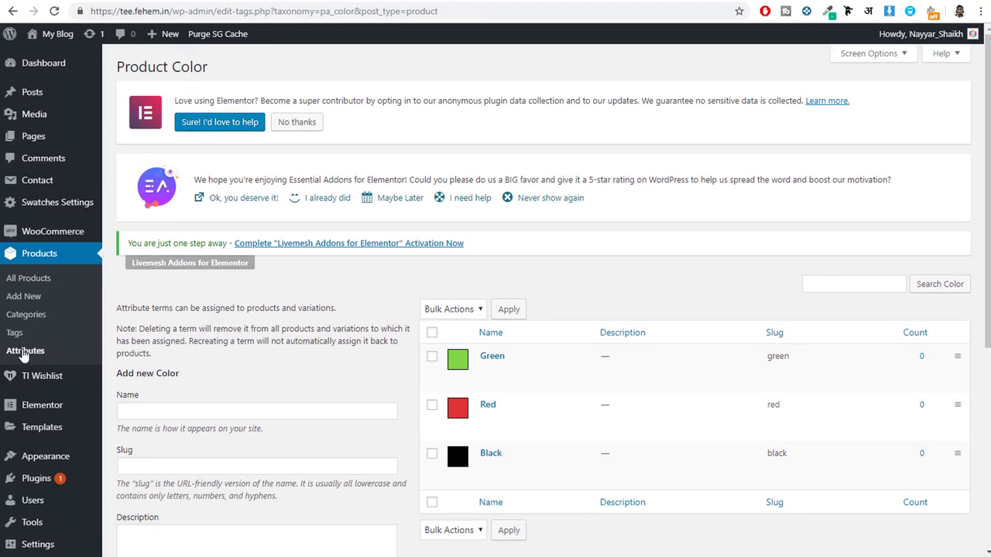
left_click(25, 352)
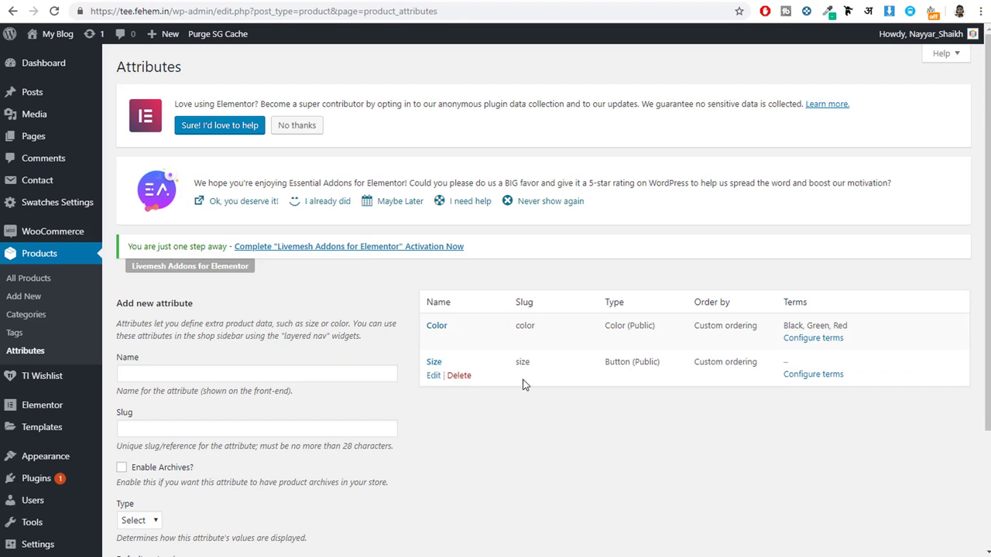
left_click(807, 375)
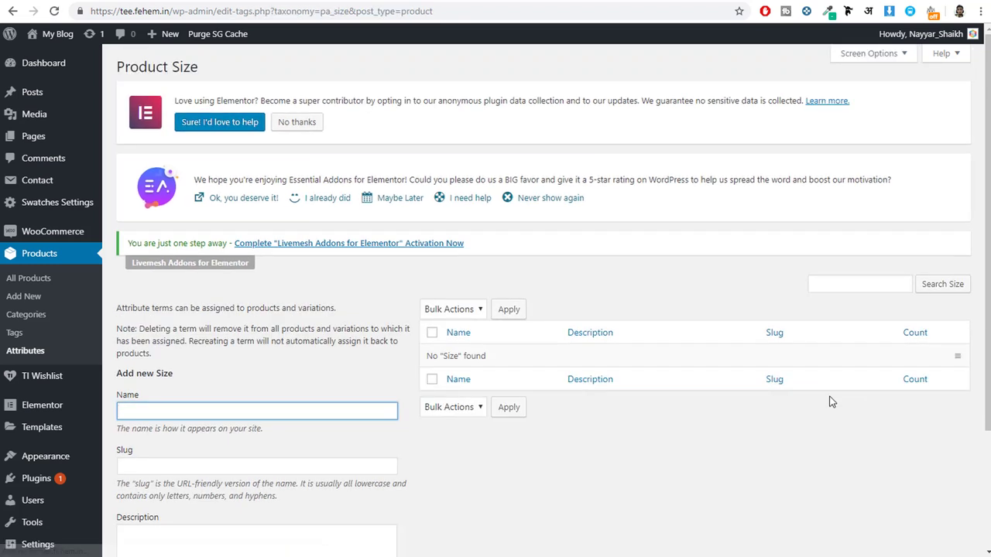
scroll(596, 363, "down", 2)
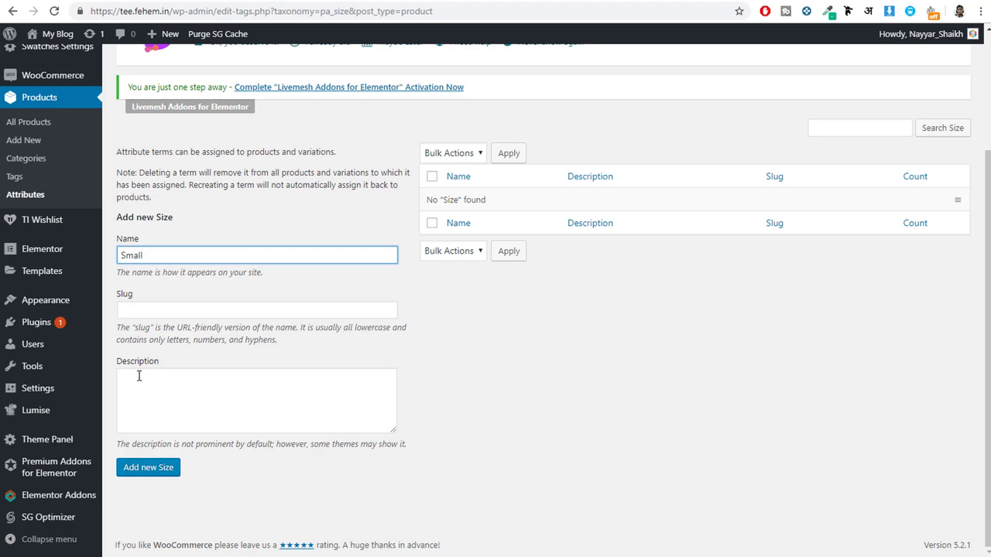
left_click(148, 473)
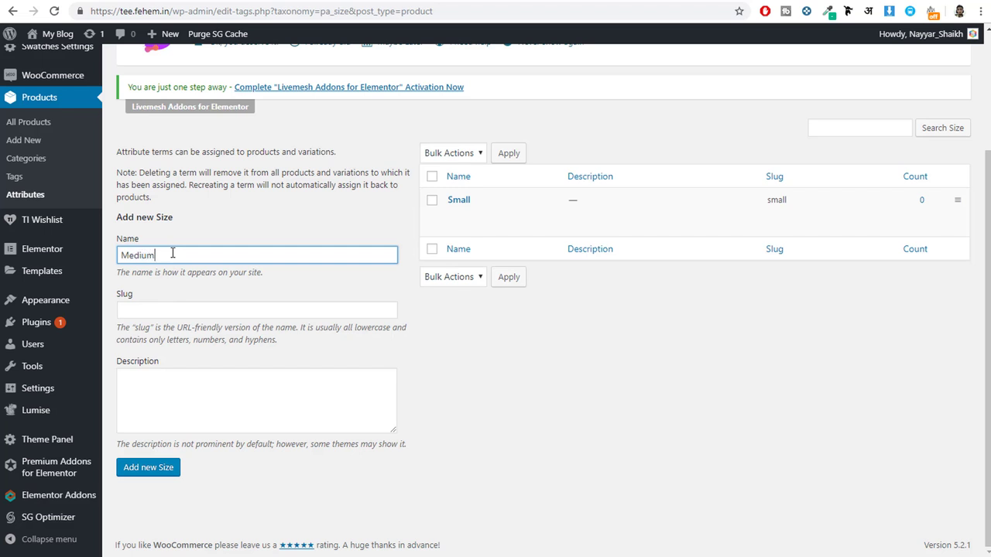
left_click(154, 468)
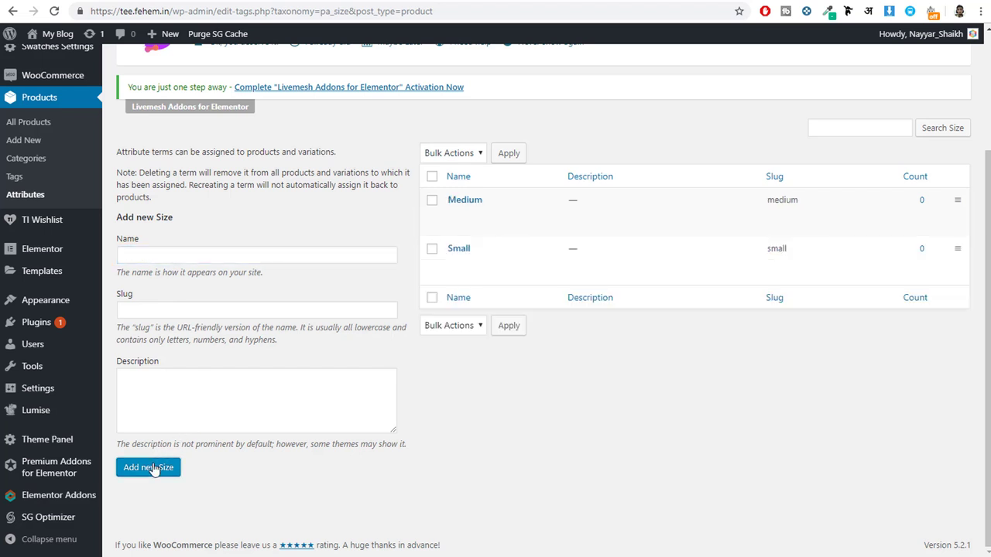
left_click(149, 258)
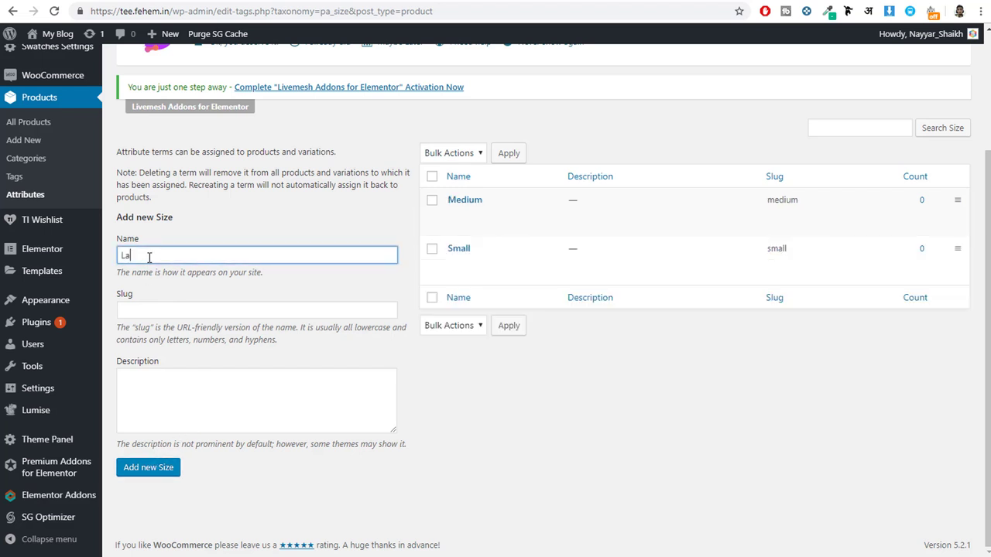
left_click(144, 468)
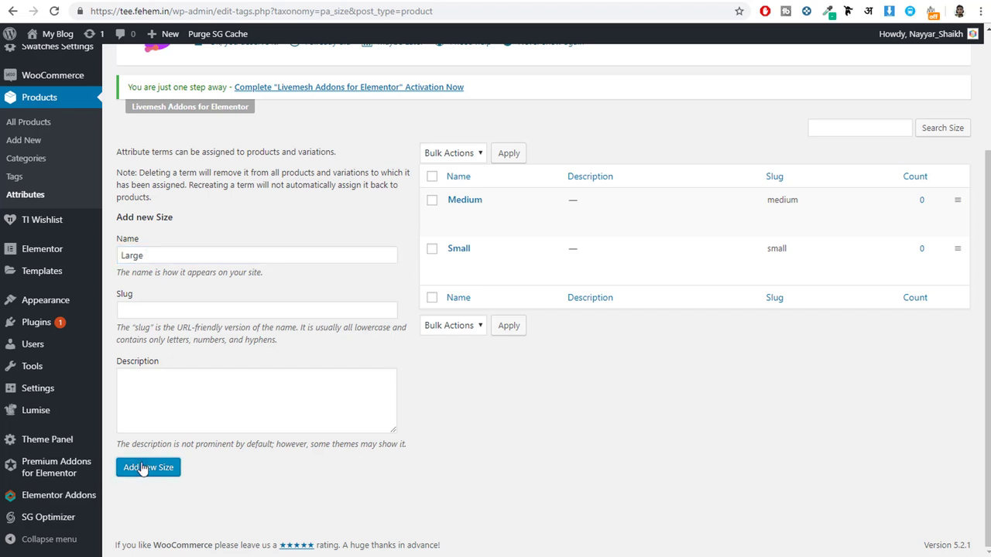
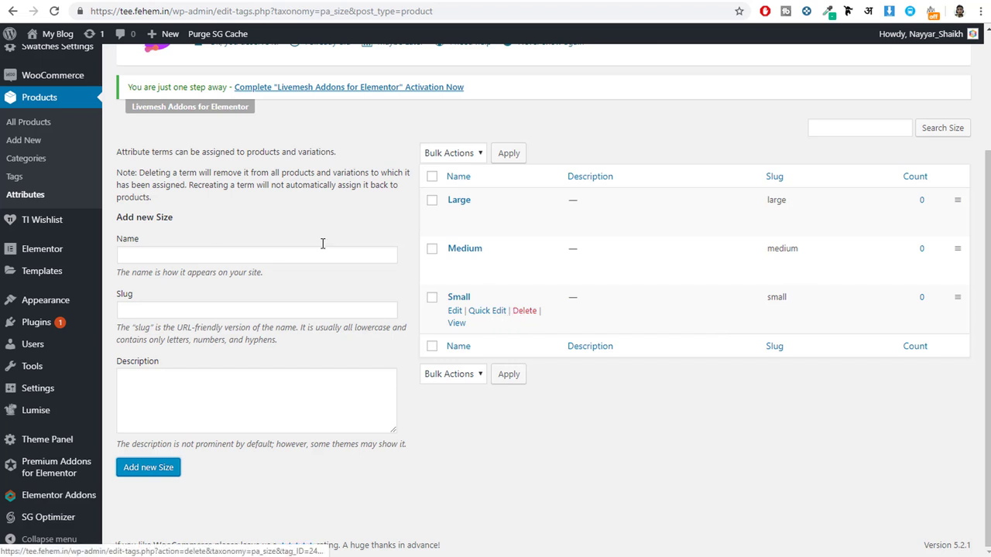
- Start a new product and name it Men T-Shirt
scroll(66, 206, "up", 2)
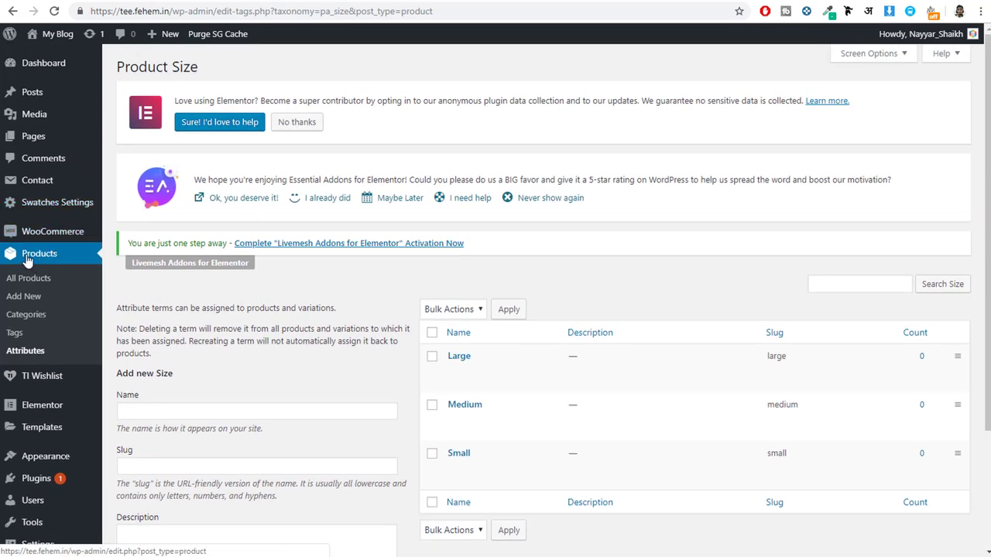
left_click(34, 302)
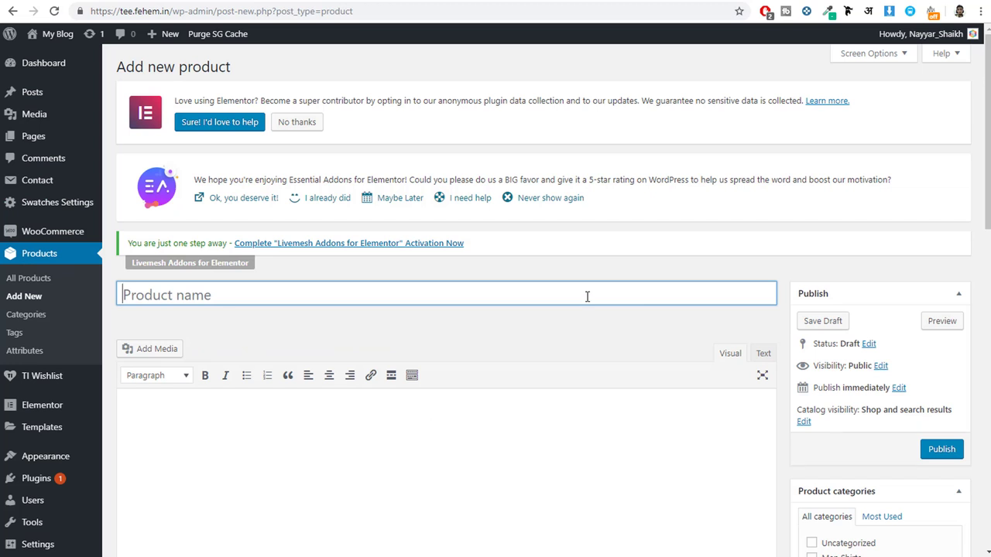
type("Men T-Shirt")
key("Tab")
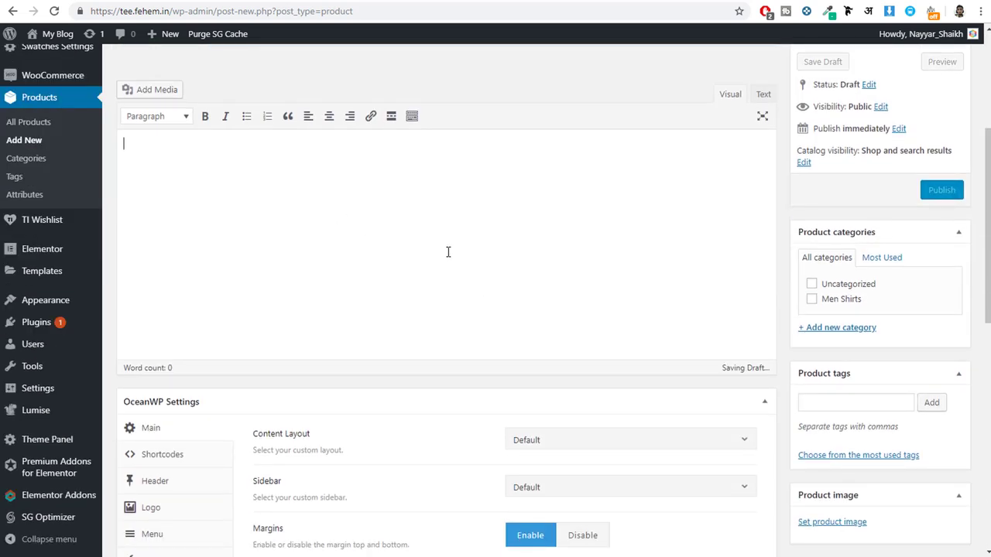
- Change the Men T-Shirt's product data type to Variable product
scroll(431, 301, "up", 2)
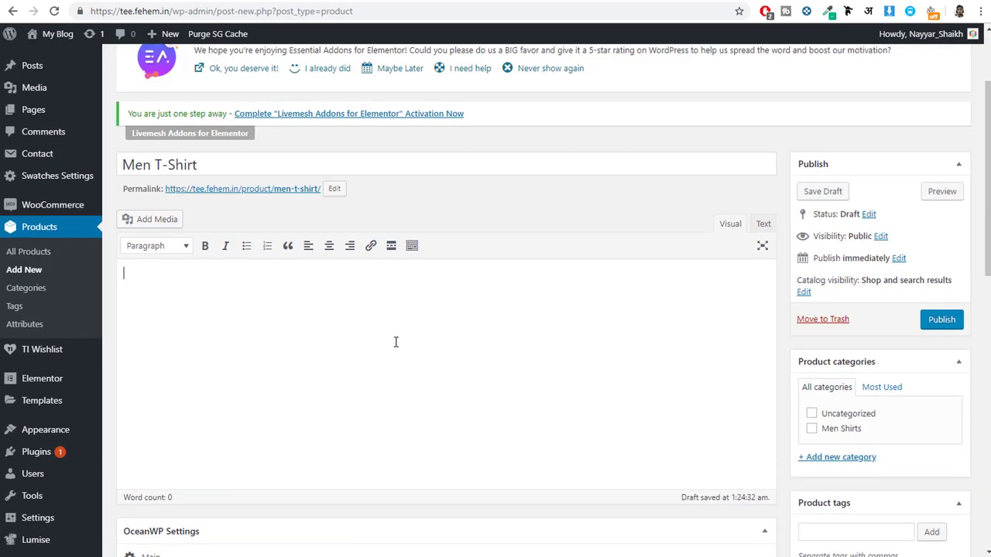
scroll(455, 314, "down", 10)
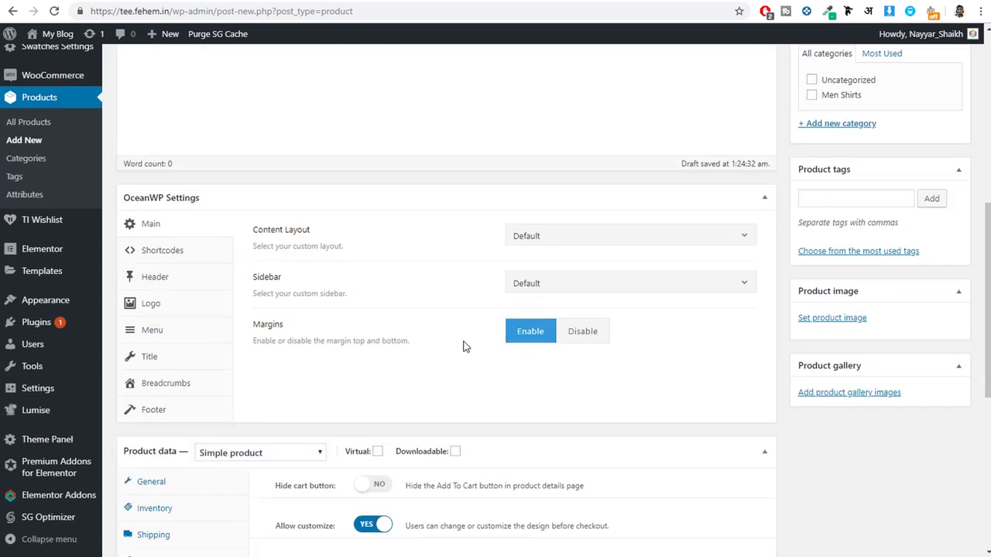
scroll(465, 348, "up", 15)
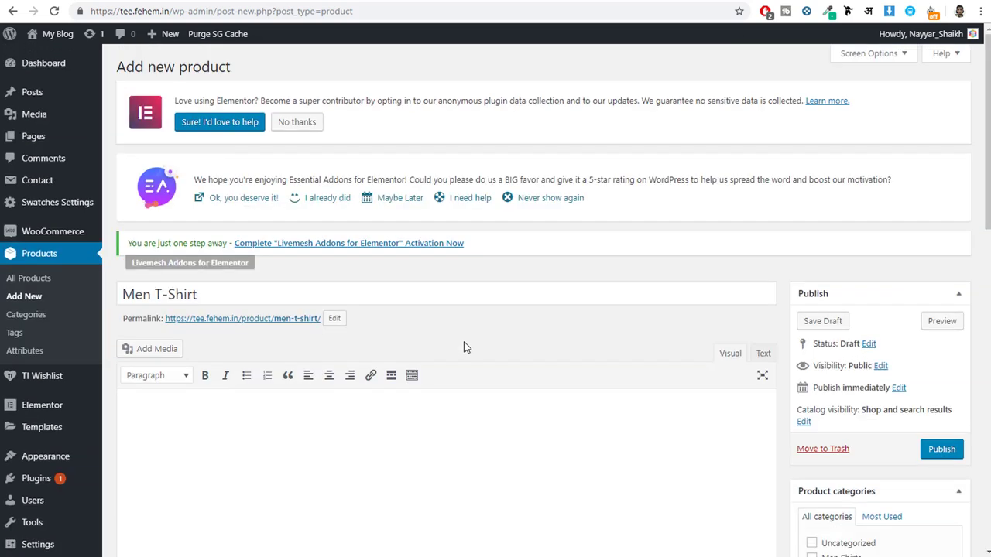
scroll(467, 352, "down", 3)
scroll(423, 290, "down", 5)
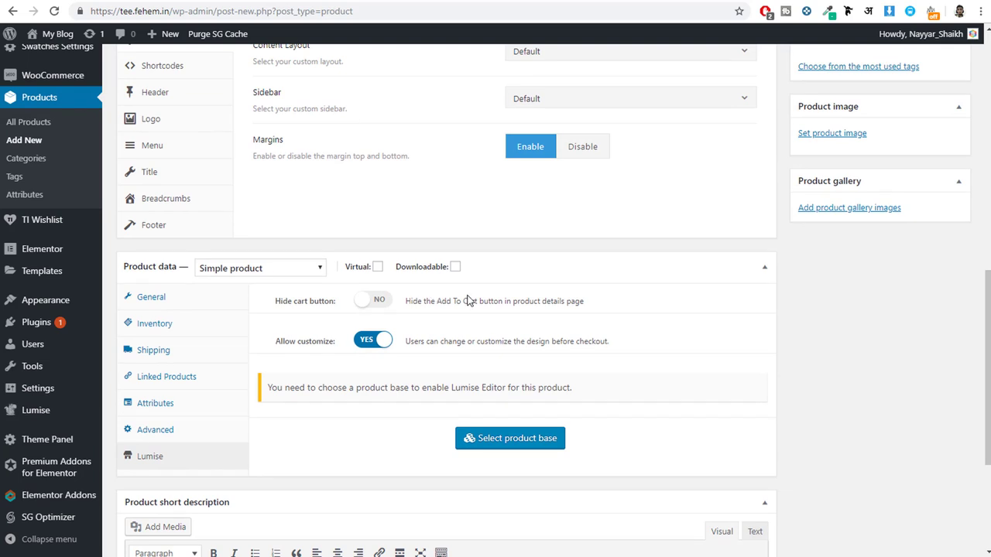
scroll(466, 301, "up", 5)
scroll(468, 295, "up", 3)
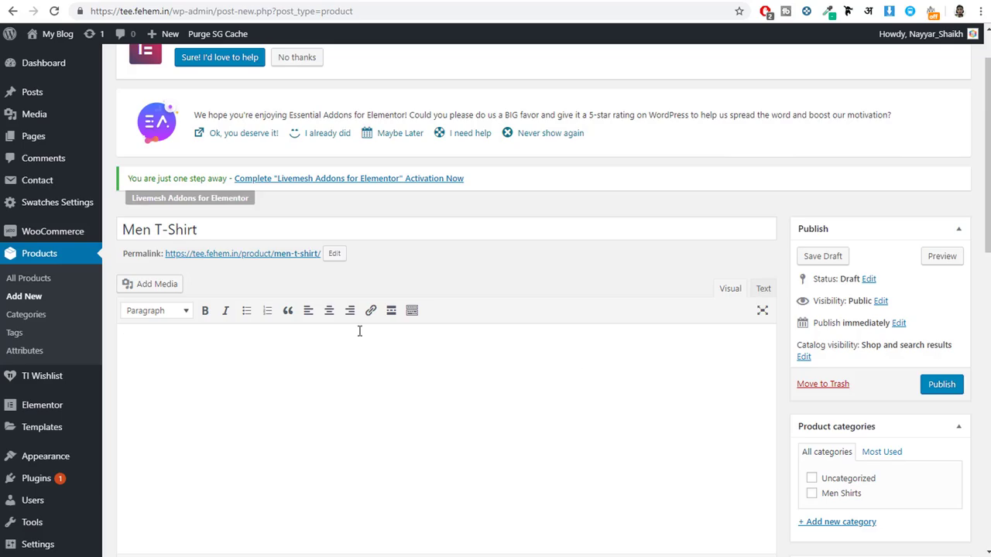
scroll(359, 332, "down", 6)
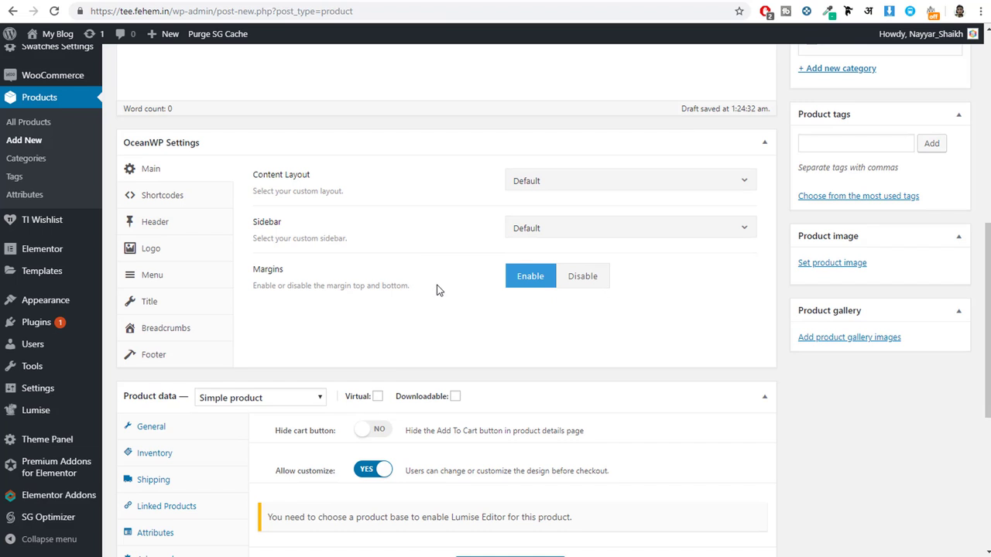
scroll(475, 292, "down", 3)
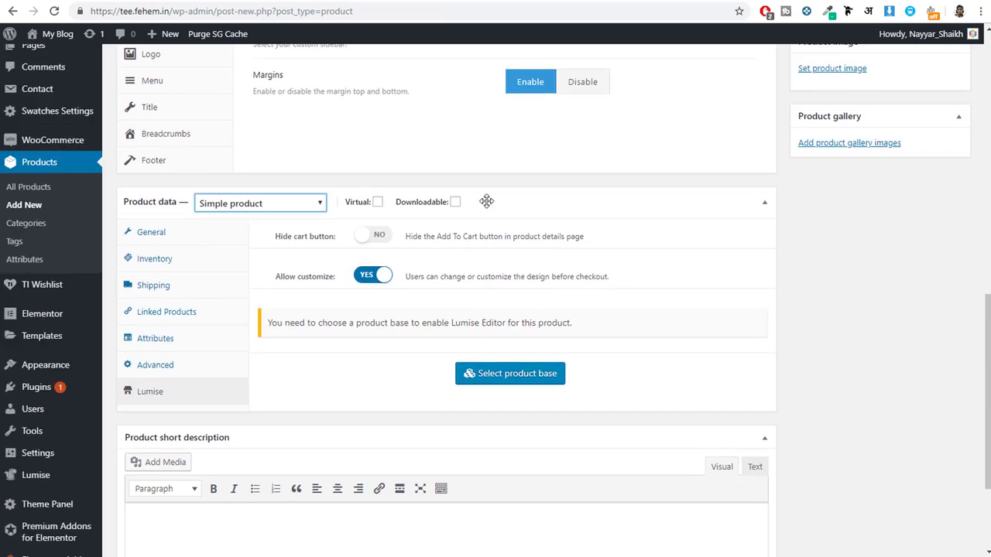
left_click(258, 205)
left_click(263, 271)
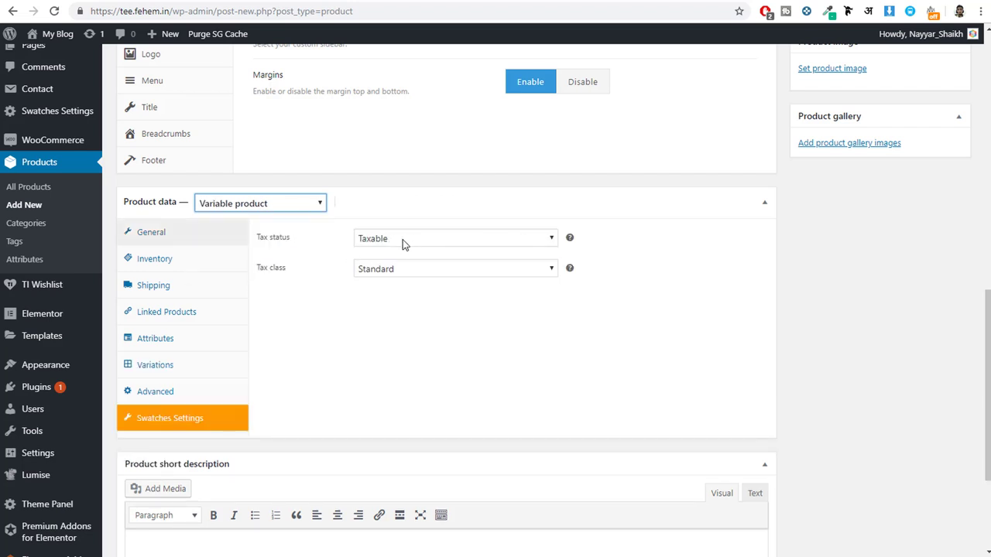
left_click(387, 268)
left_click(447, 330)
left_click(183, 261)
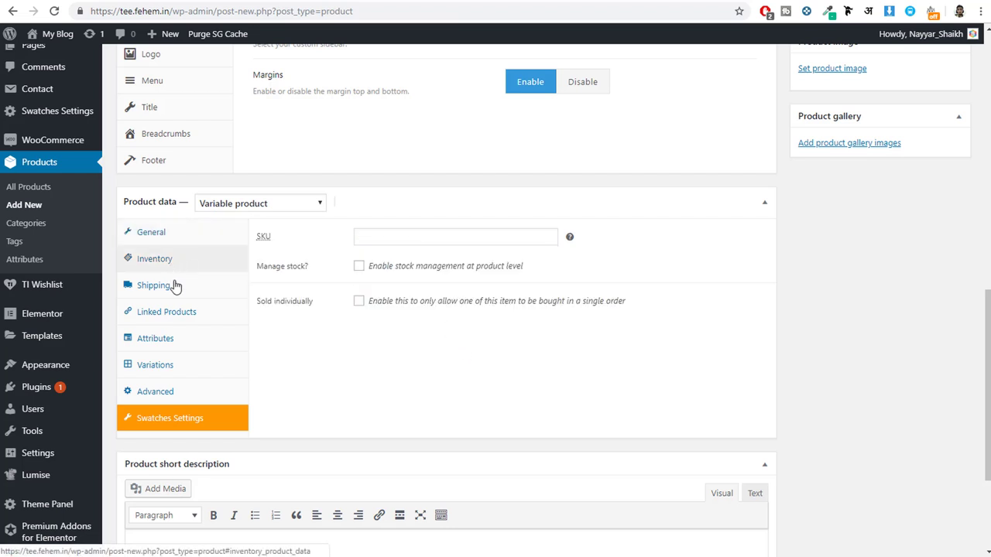
left_click(179, 287)
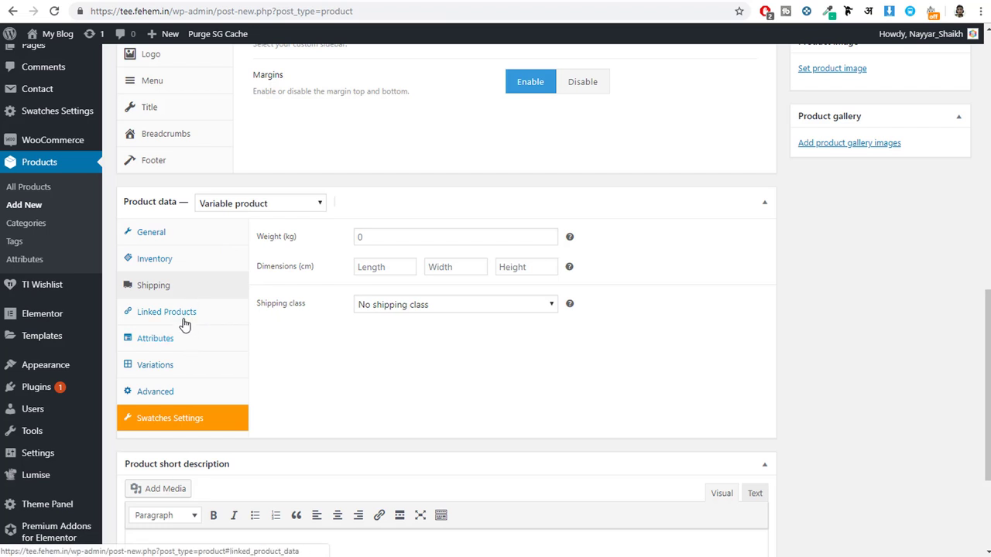
- Add the existing Color attribute to the product's attributes
left_click(184, 344)
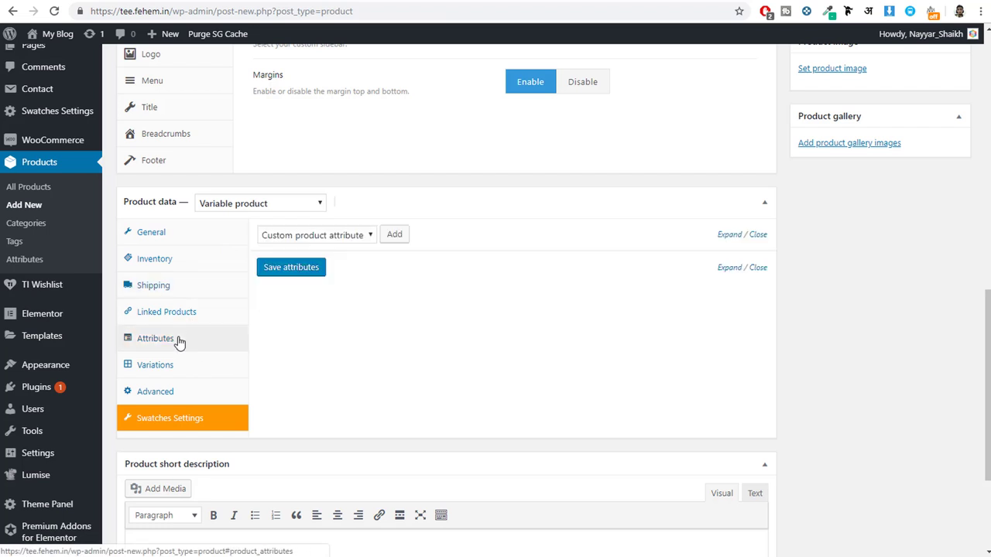
left_click(331, 237)
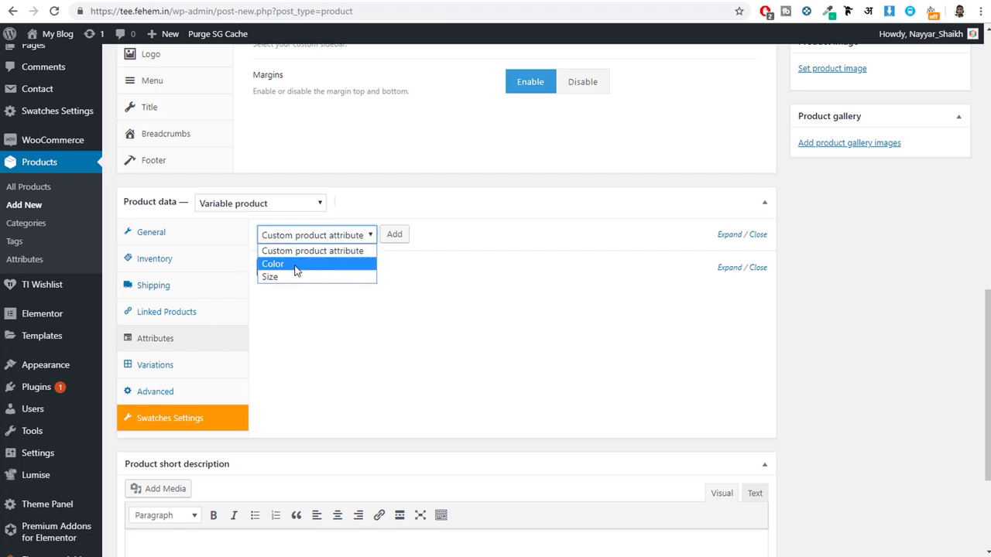
left_click(300, 266)
left_click(401, 237)
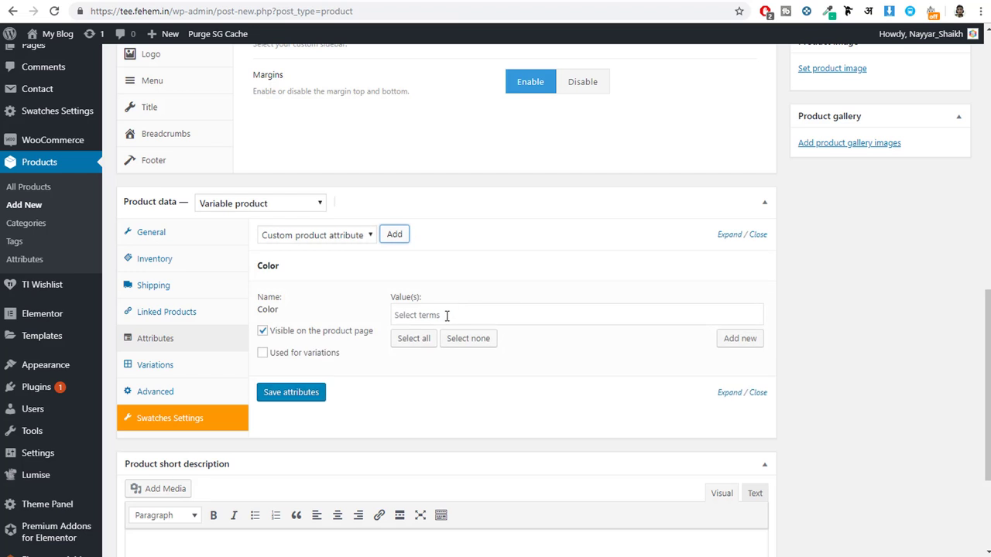
- Give the Color attribute the values Black and Red, enable it for variations, and save the attributes
left_click(426, 311)
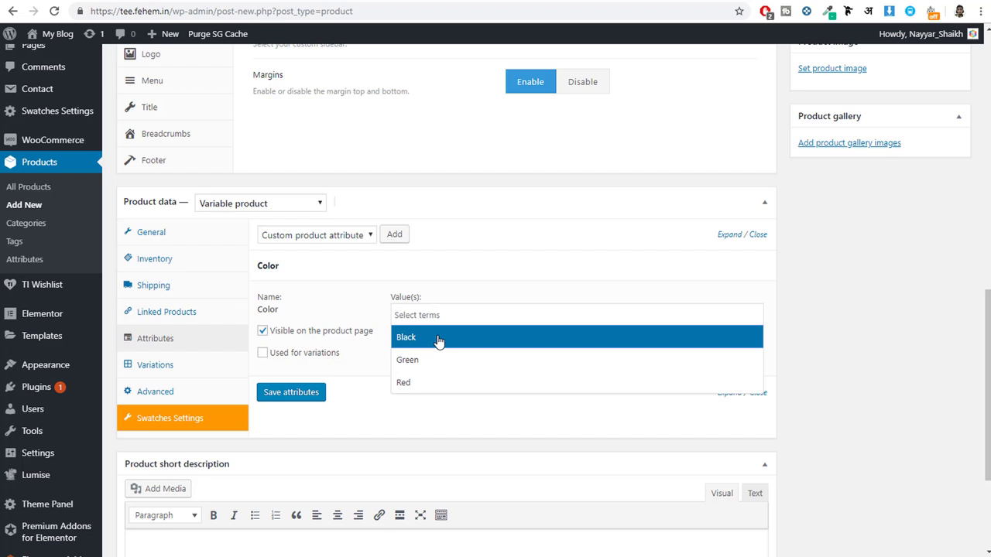
left_click(437, 339)
left_click(461, 316)
left_click(431, 383)
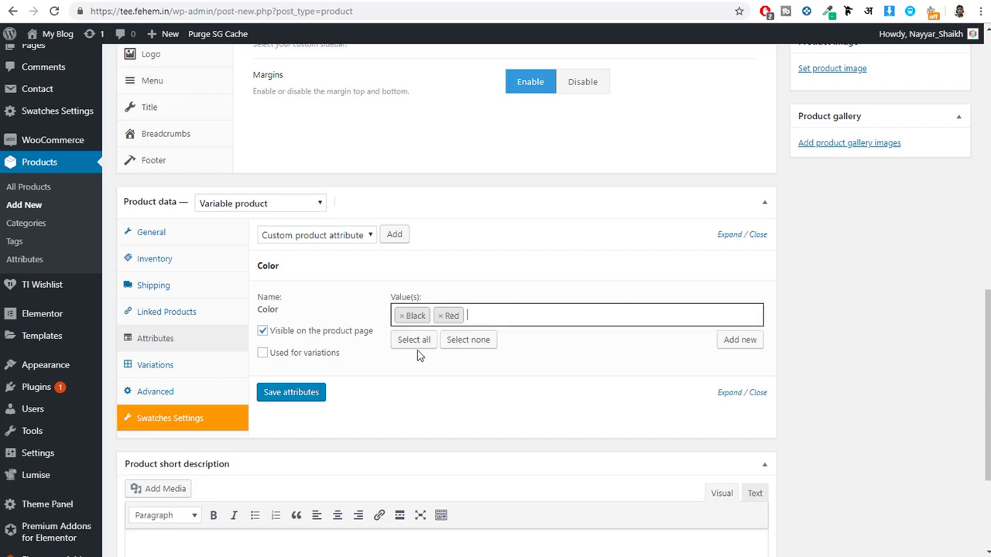
left_click(304, 355)
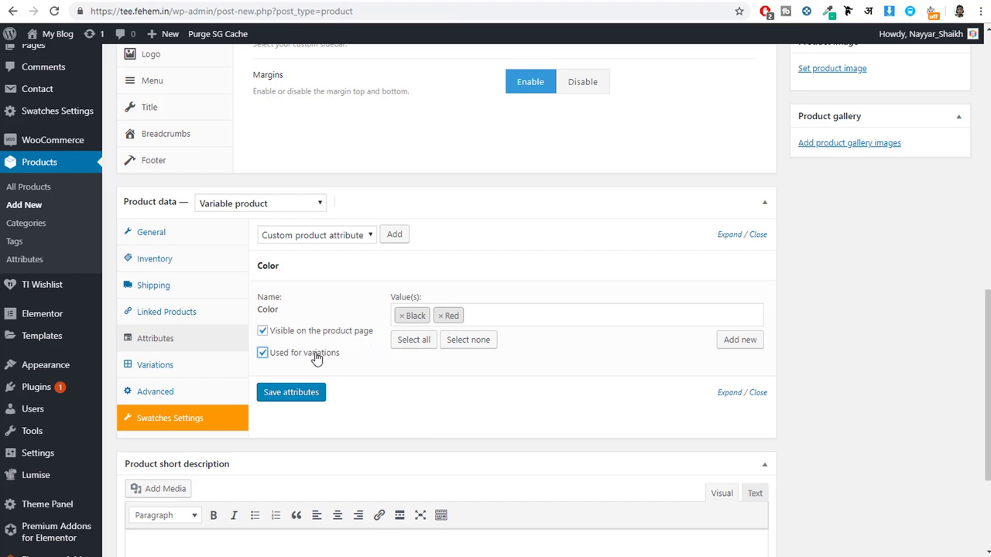
left_click(301, 394)
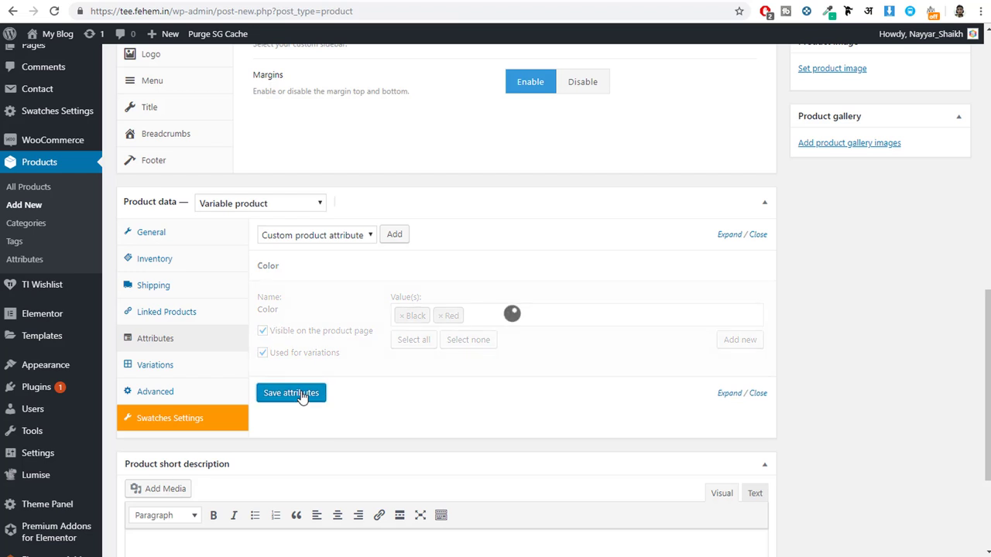
- Add the existing Size attribute to the product alongside Color
left_click(351, 235)
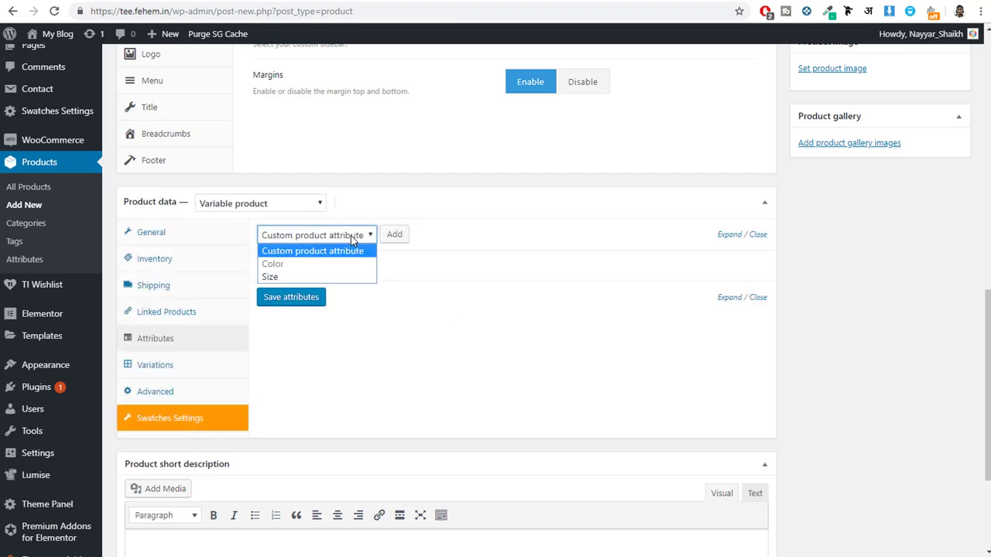
left_click(300, 280)
left_click(392, 237)
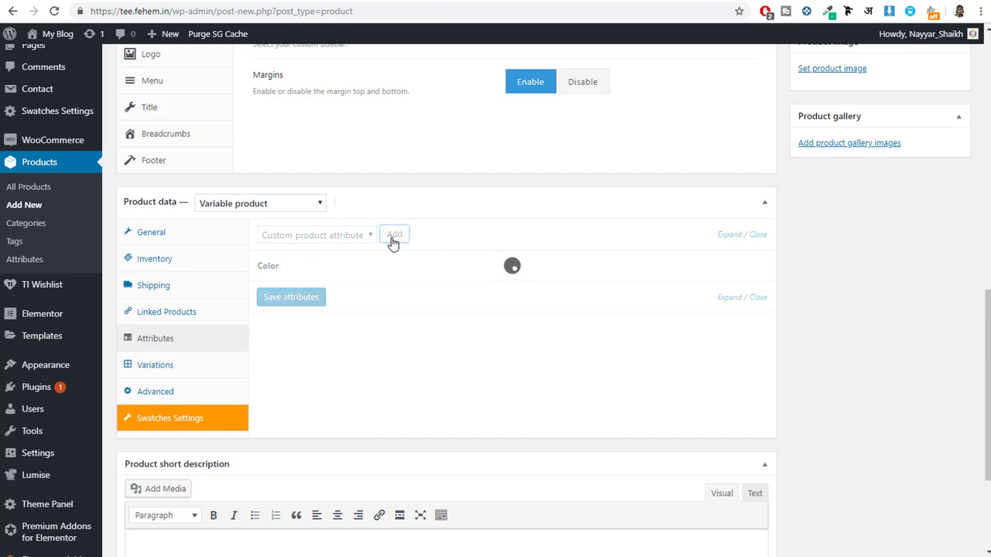
- Give the Size attribute the values Large and Medium, enable it for variations, and save the attributes
left_click(422, 343)
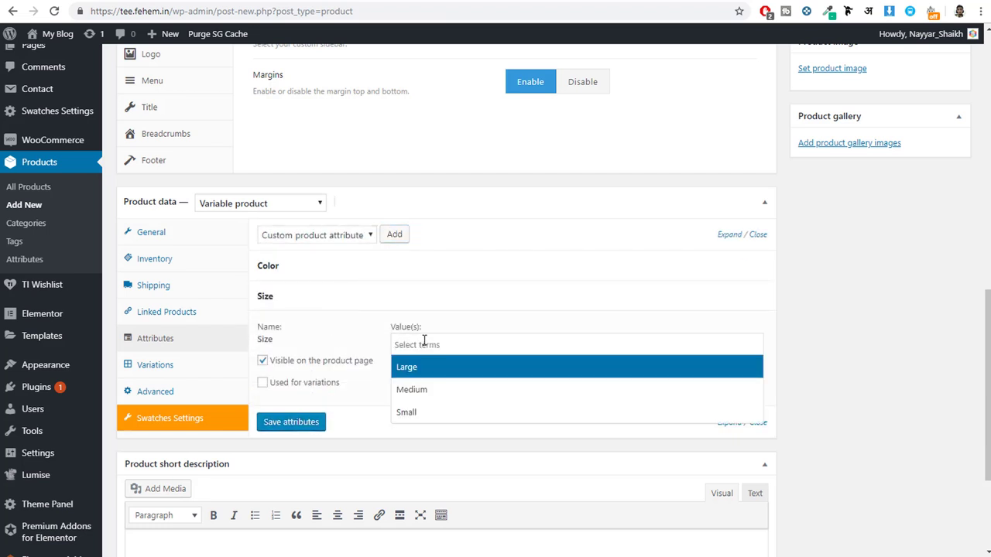
left_click(437, 376)
left_click(475, 343)
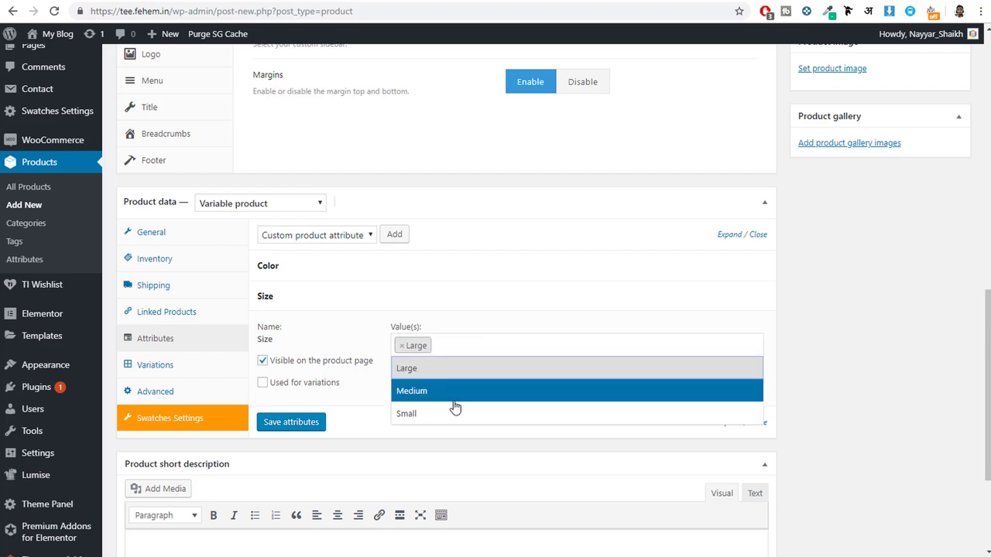
left_click(449, 391)
left_click(311, 383)
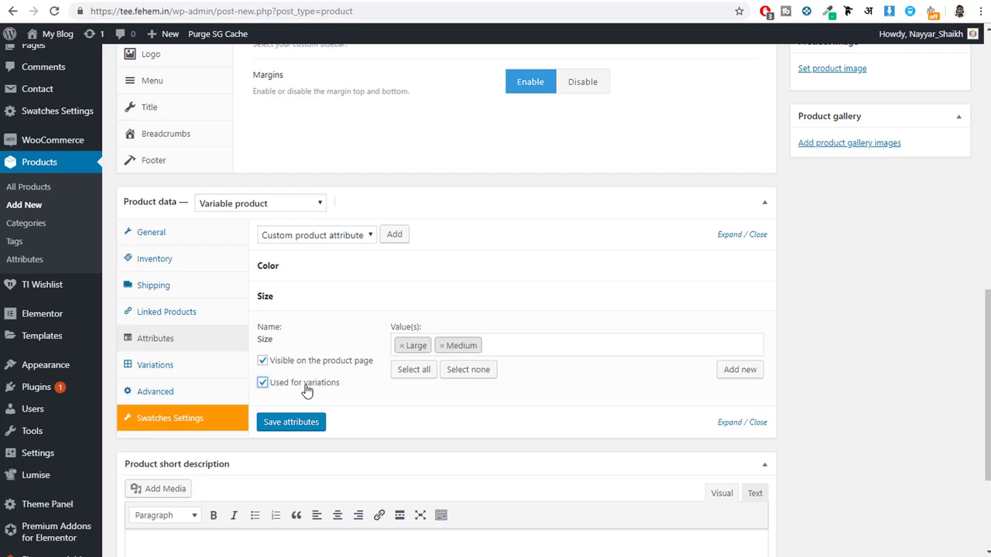
left_click(303, 423)
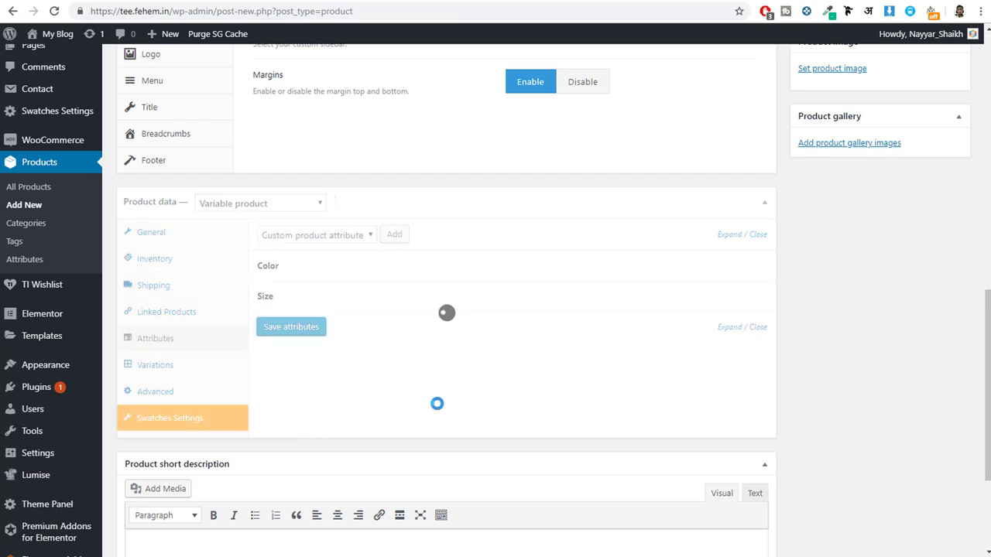
left_click(412, 264)
left_click(408, 264)
left_click(380, 293)
left_click(380, 294)
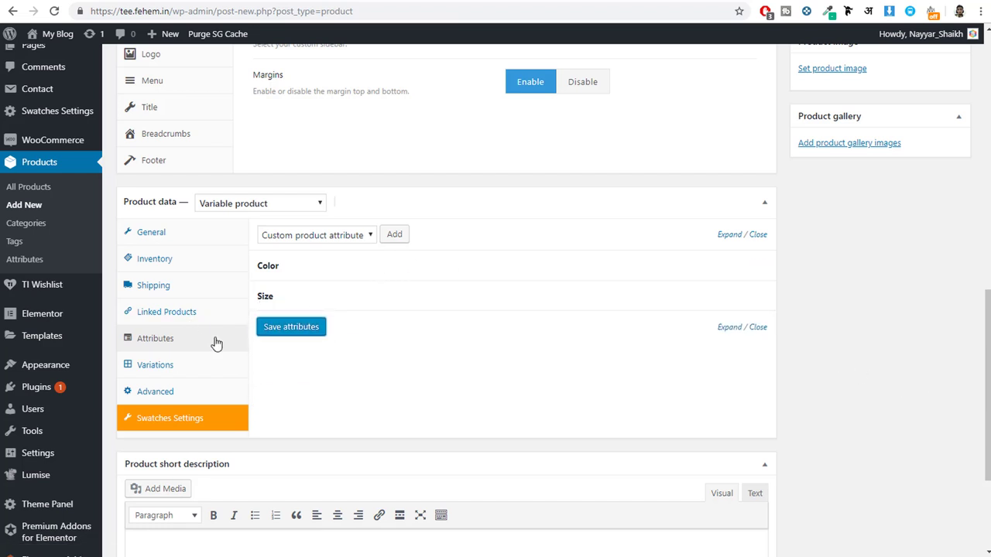
- Generate the product's variations from all attributes and accept the confirmation dialogs
left_click(178, 368)
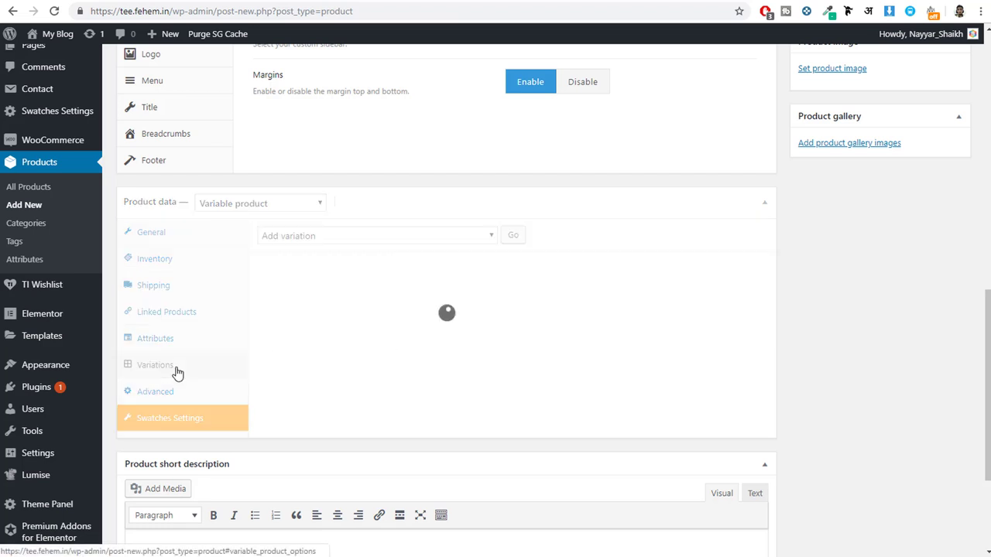
left_click(364, 237)
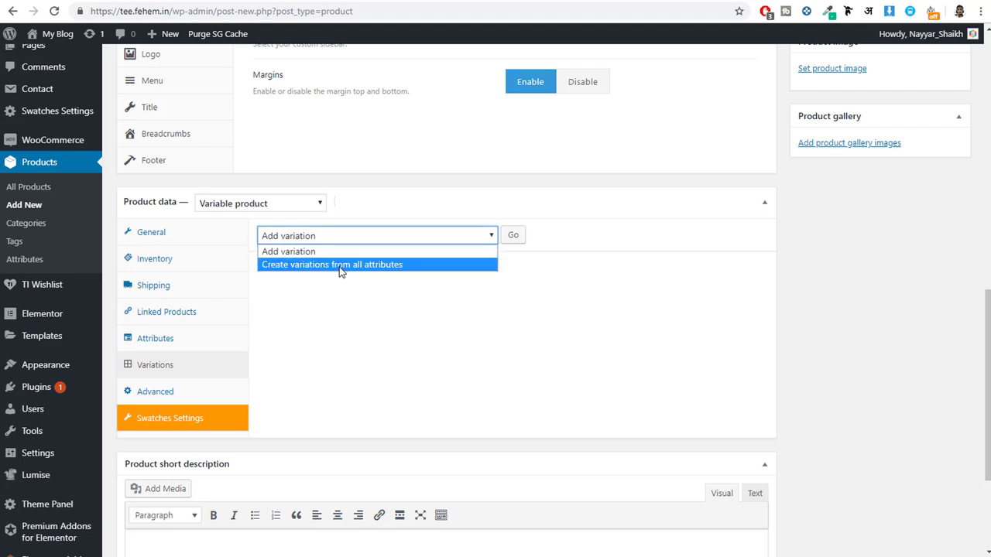
left_click(341, 265)
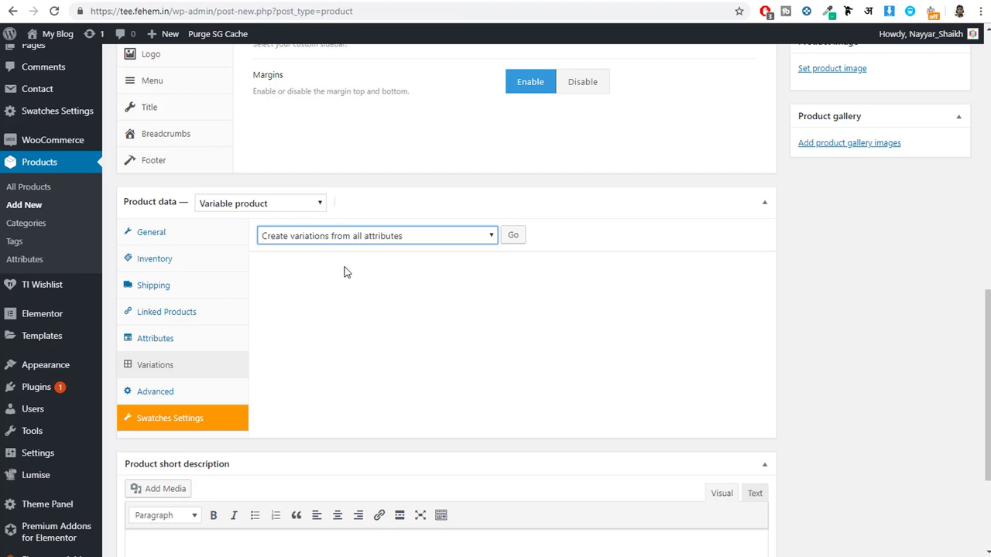
left_click(513, 235)
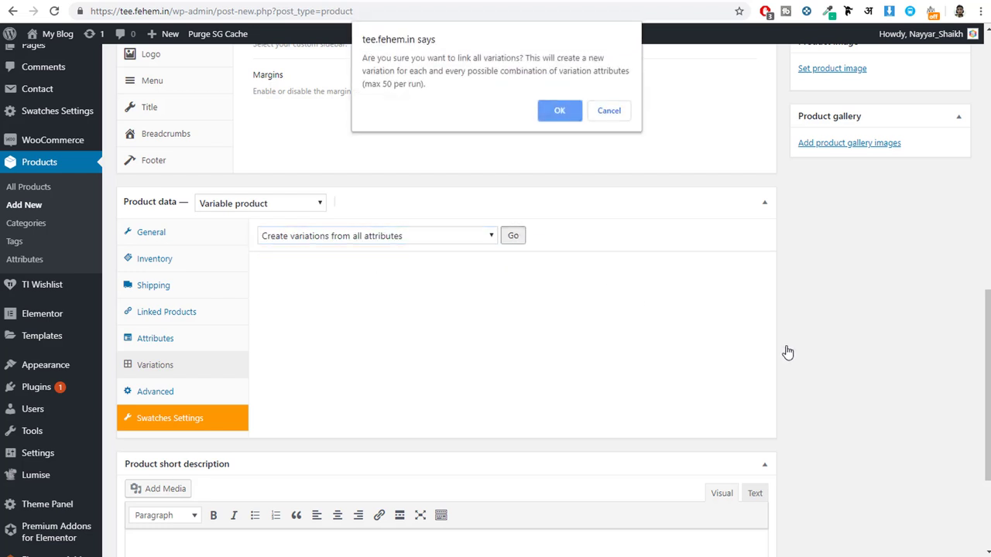
left_click(559, 111)
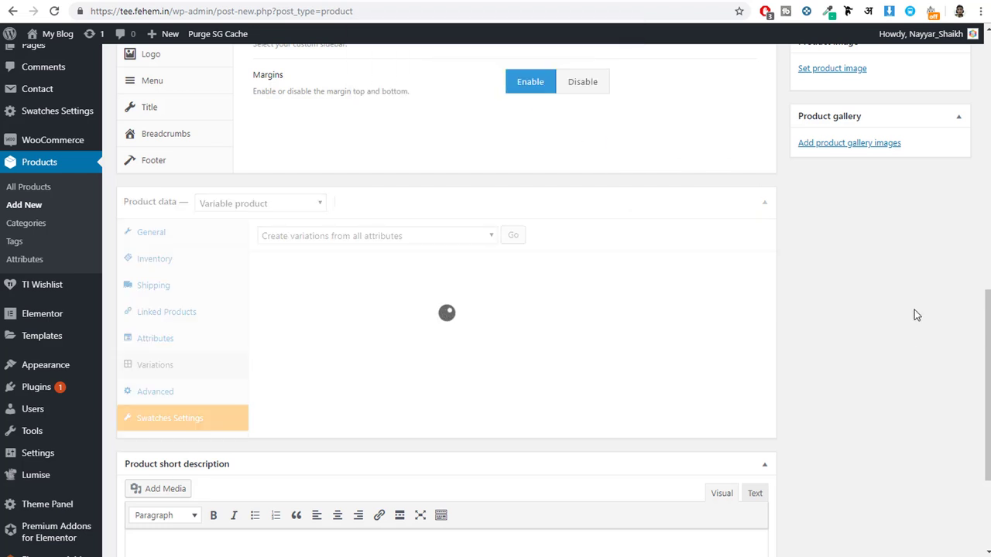
left_click_drag(363, 58, 444, 64)
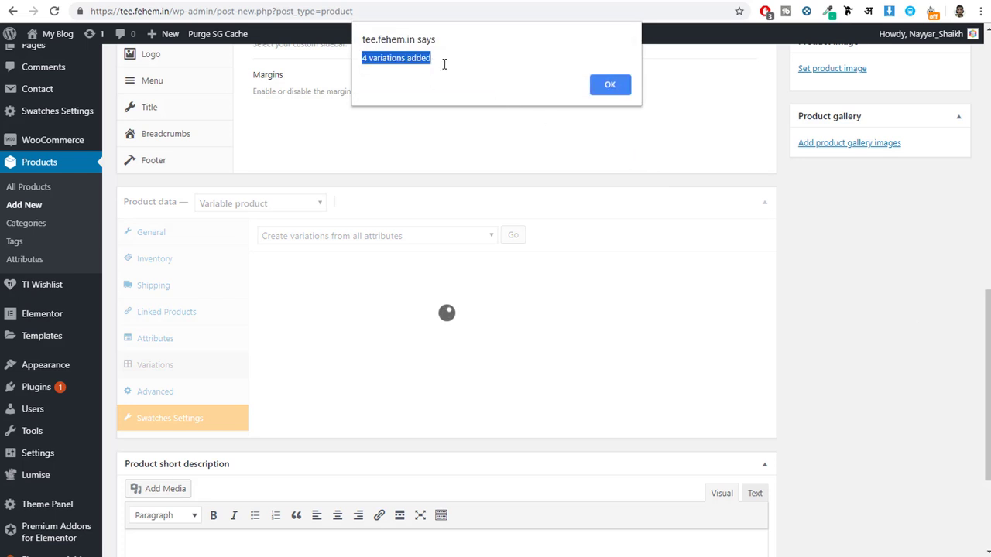
left_click(617, 88)
scroll(773, 294, "down", 2)
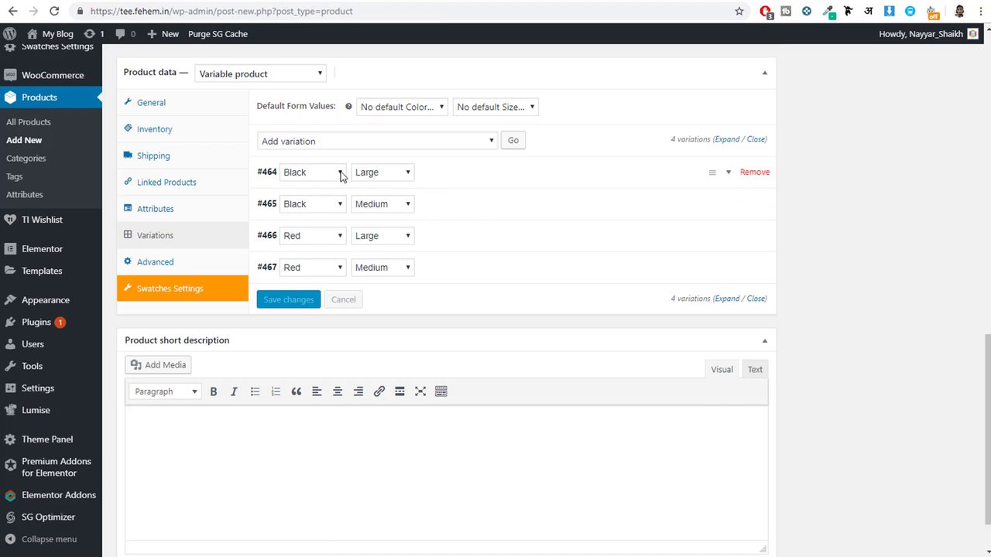
left_click(467, 178)
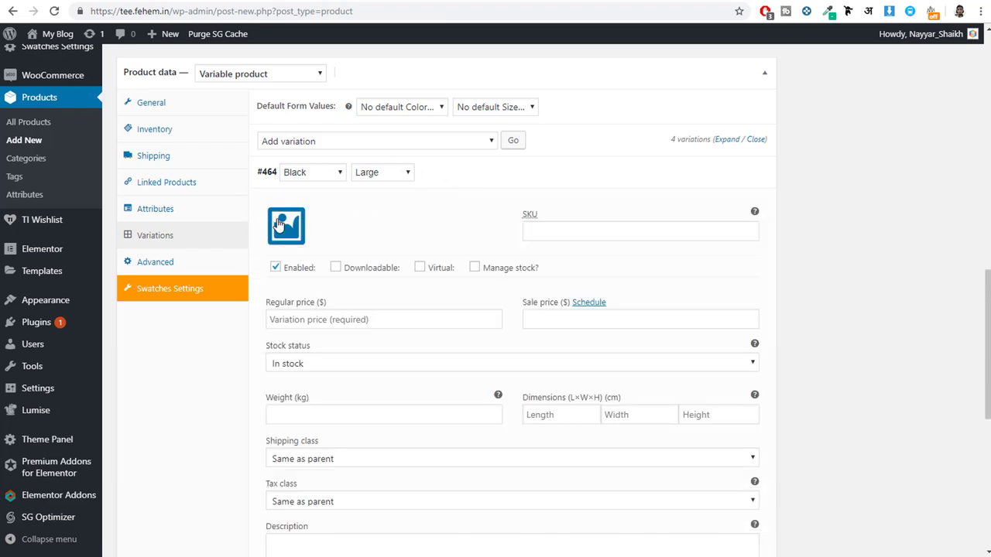
left_click(287, 223)
left_click(55, 91)
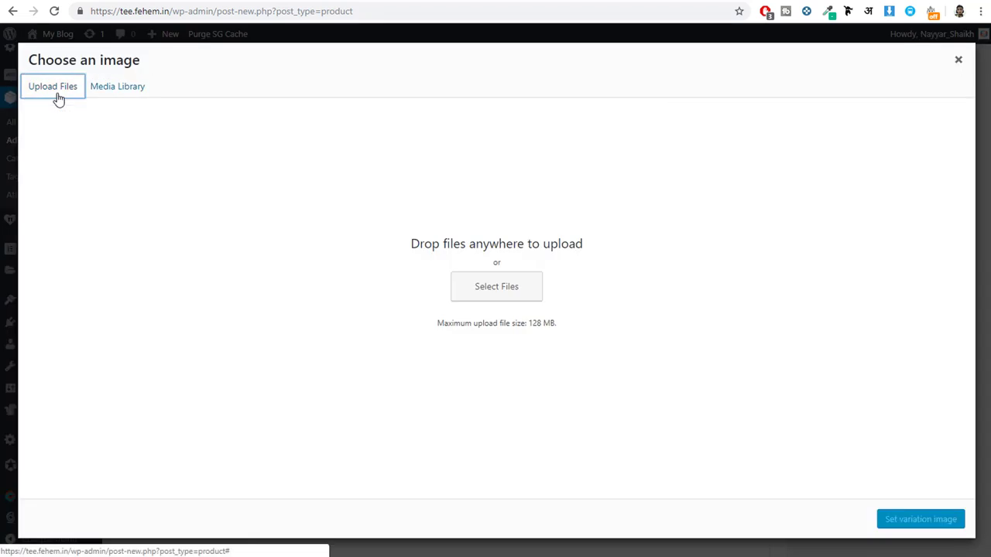
left_click(110, 93)
left_click(350, 267)
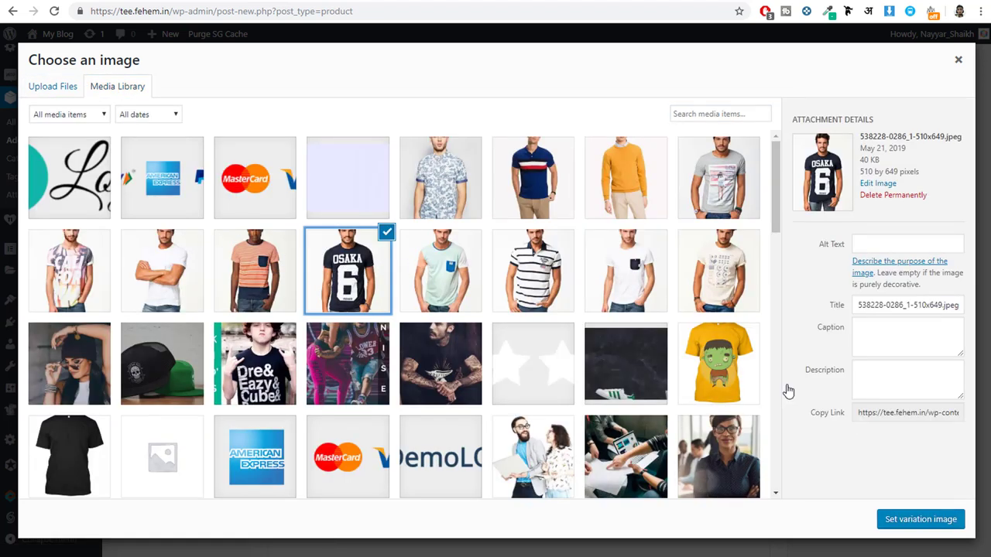
left_click(912, 521)
left_click(343, 321)
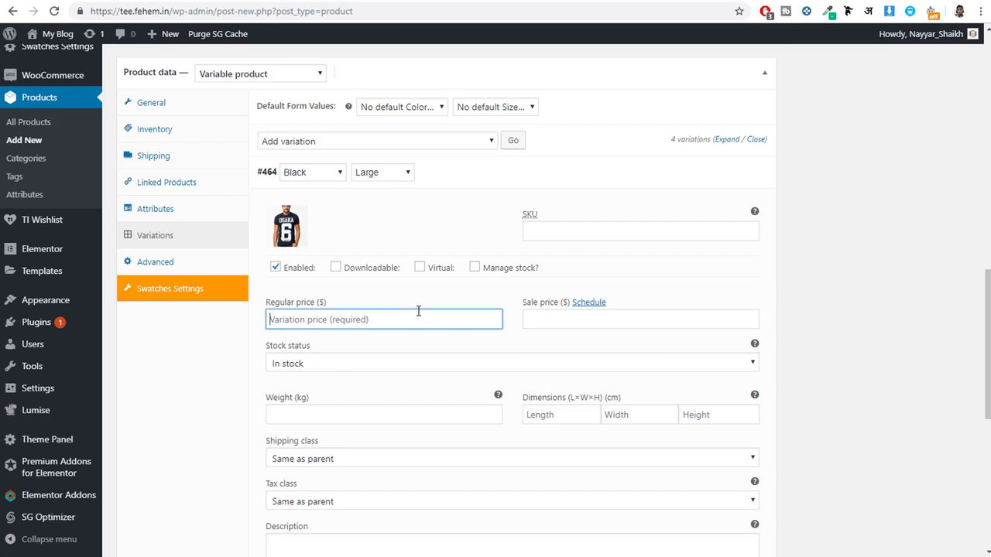
type("20")
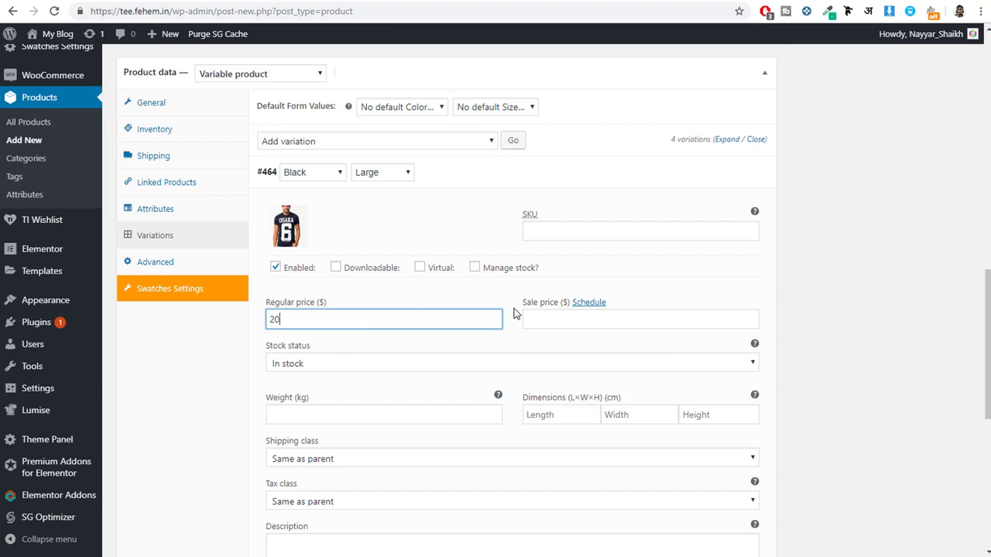
left_click(499, 184)
- Give the Black Medium variation the same OSAKA 6 T-shirt image and a regular price of $18
left_click(495, 203)
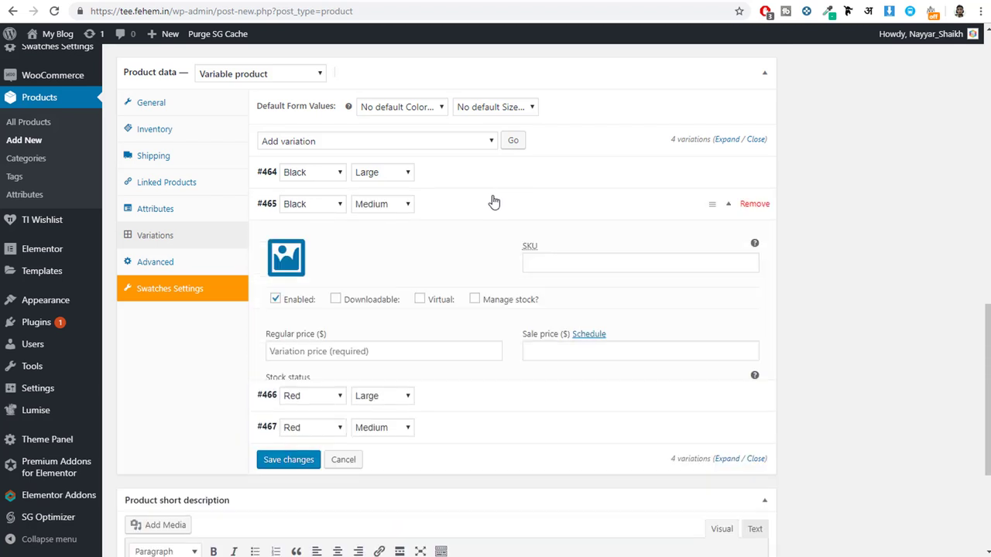
left_click(288, 259)
left_click(344, 297)
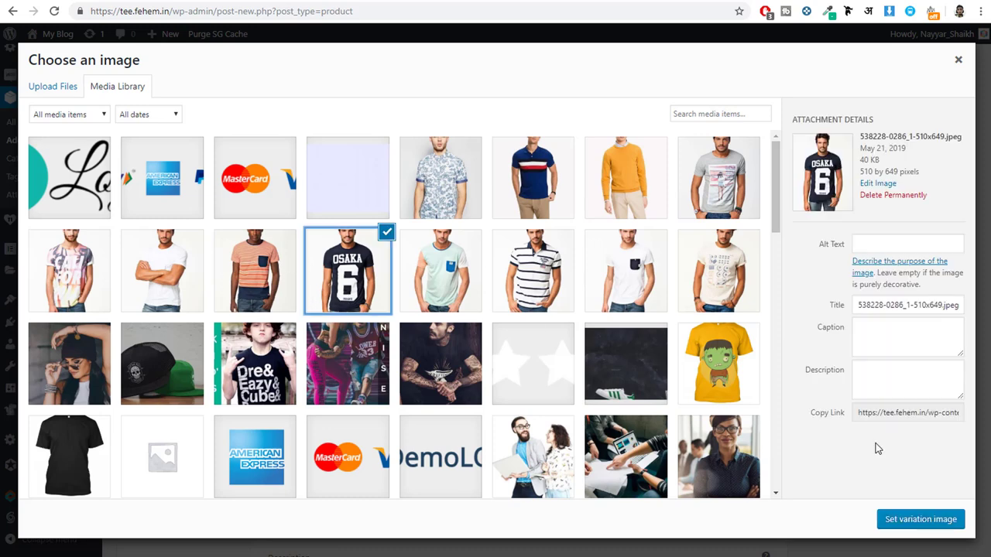
left_click(928, 518)
left_click(273, 333)
type("18")
left_click(515, 214)
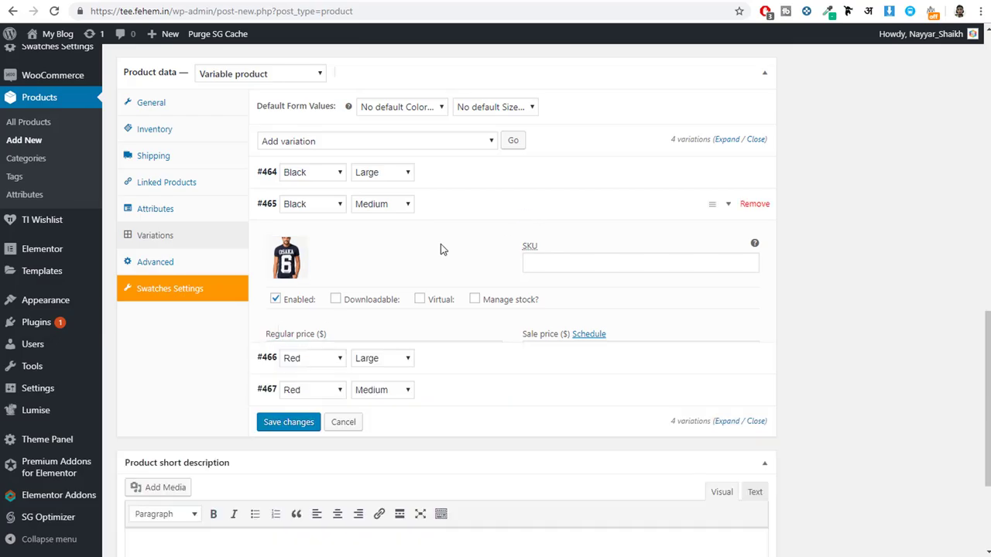
left_click(451, 236)
left_click(288, 292)
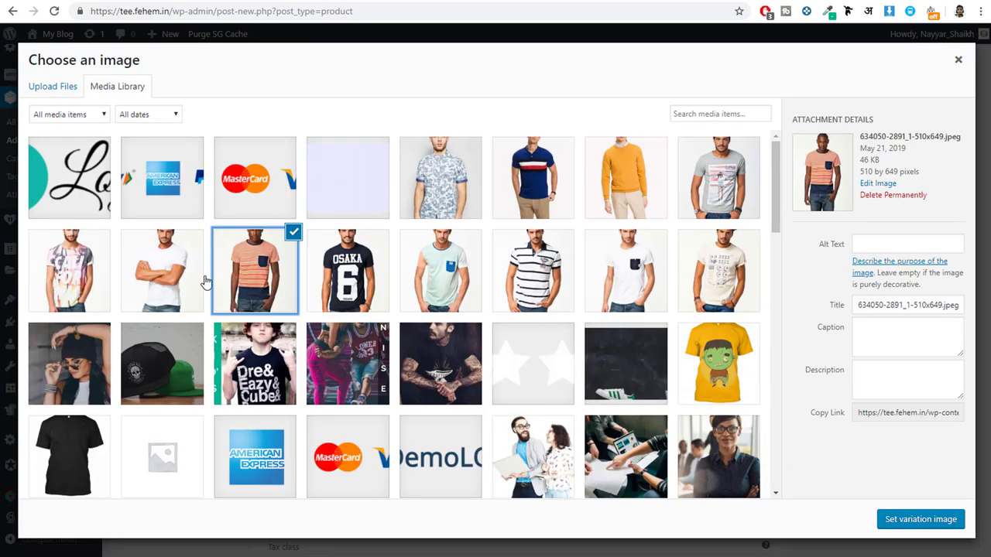
left_click(919, 520)
left_click(376, 377)
type("2")
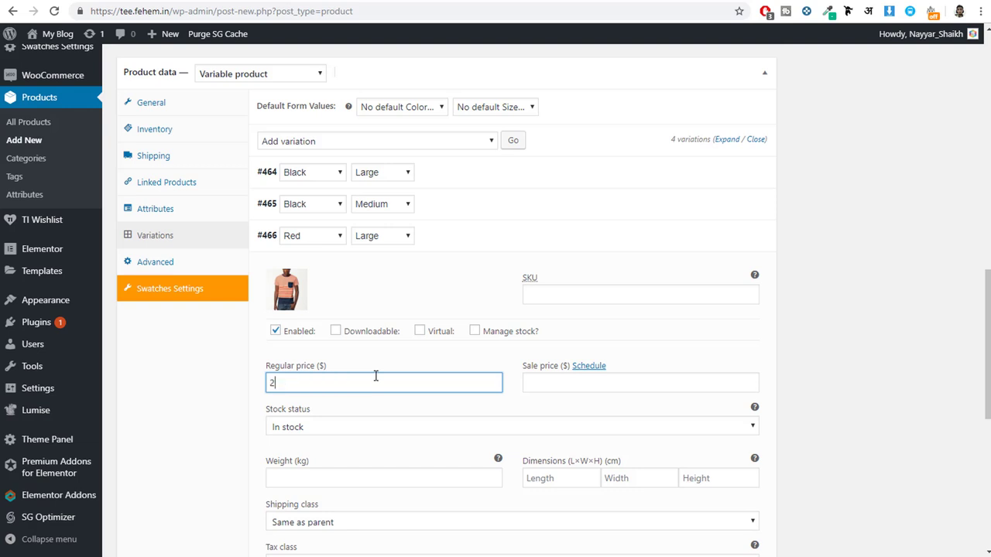
type("0")
left_click(503, 239)
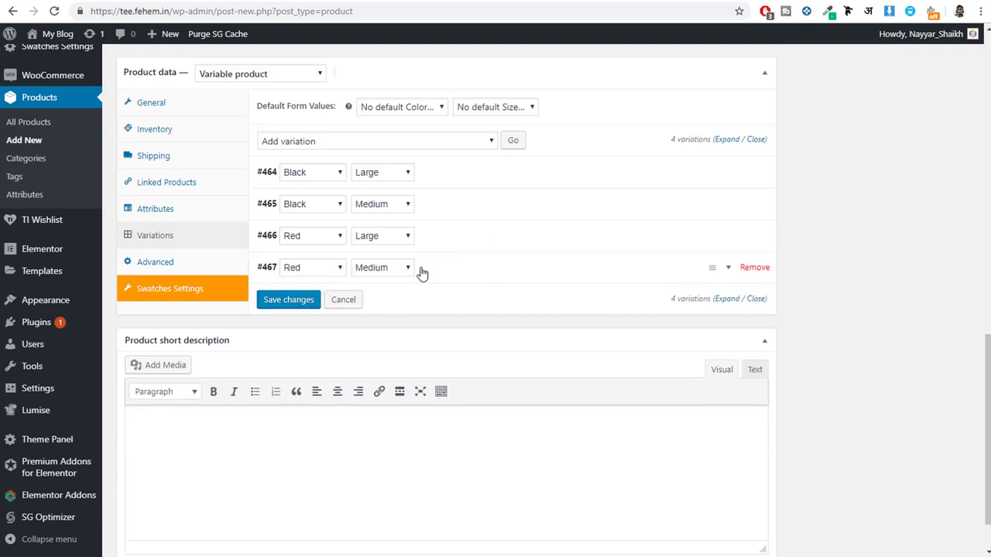
- Give the Red Medium variation the orange striped T-shirt image and a regular price of $15, and save the variation changes
left_click(422, 271)
left_click(286, 321)
left_click(255, 271)
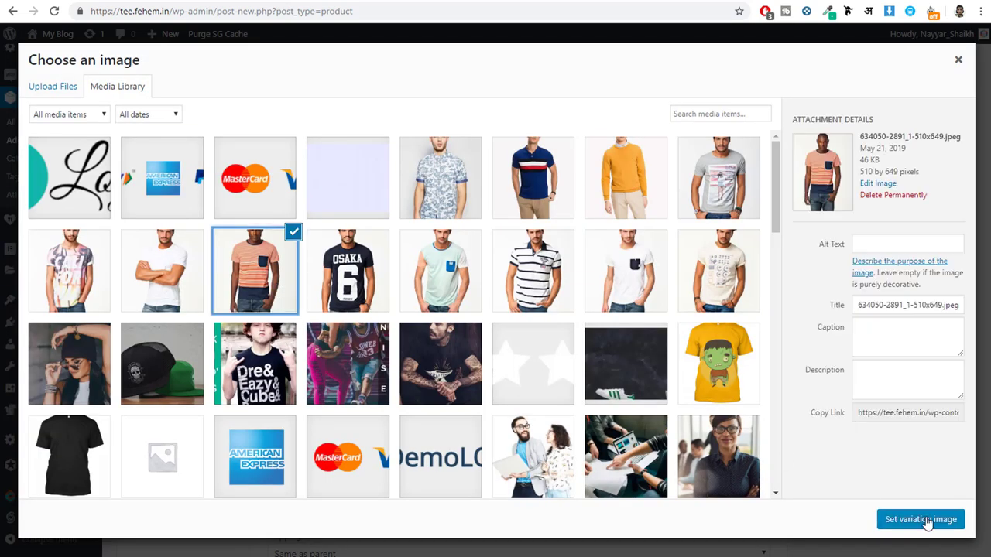
left_click(920, 520)
left_click(352, 416)
type("15")
scroll(393, 343, "down", 2)
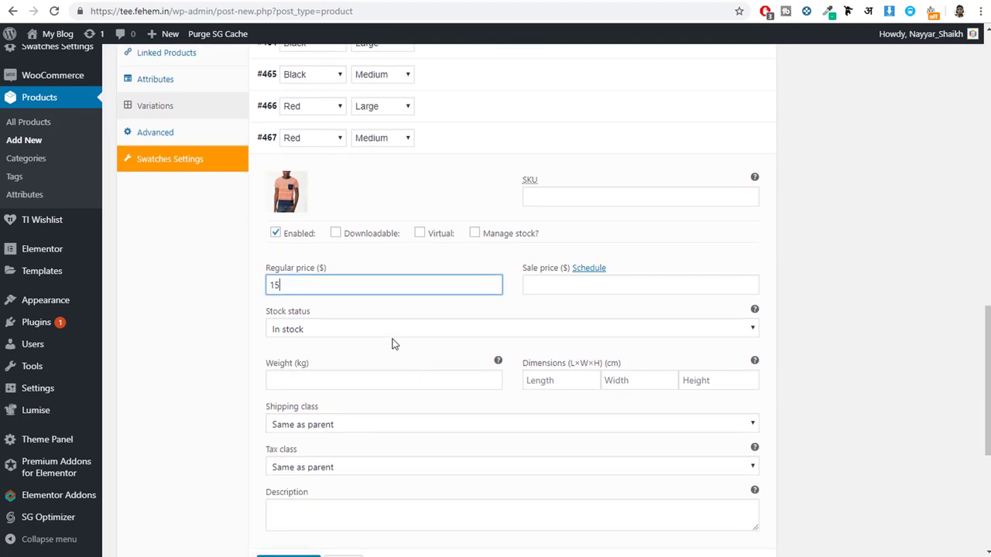
left_click(481, 147)
left_click(284, 242)
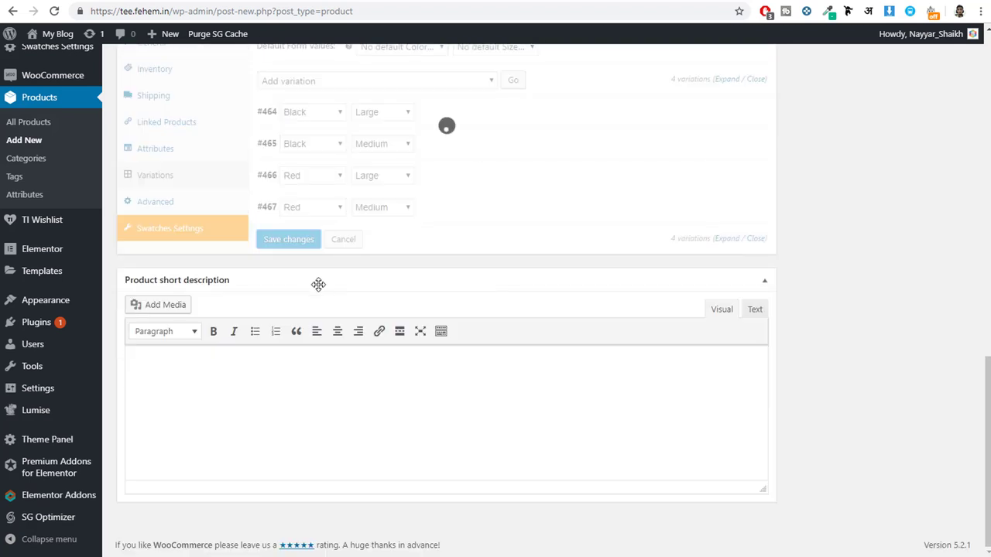
- Assign the product to the Men Shirts category
scroll(719, 332, "up", 3)
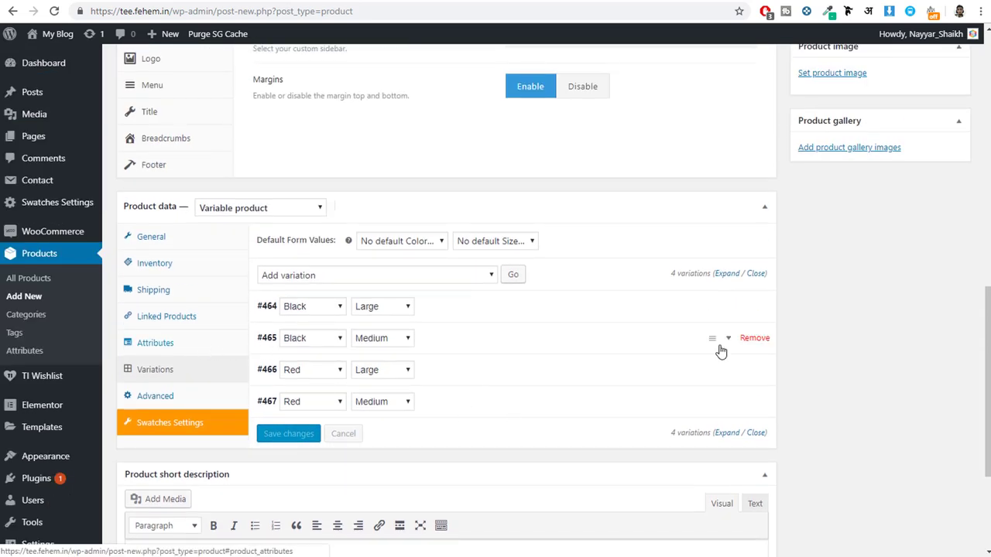
scroll(820, 391, "up", 6)
left_click(834, 308)
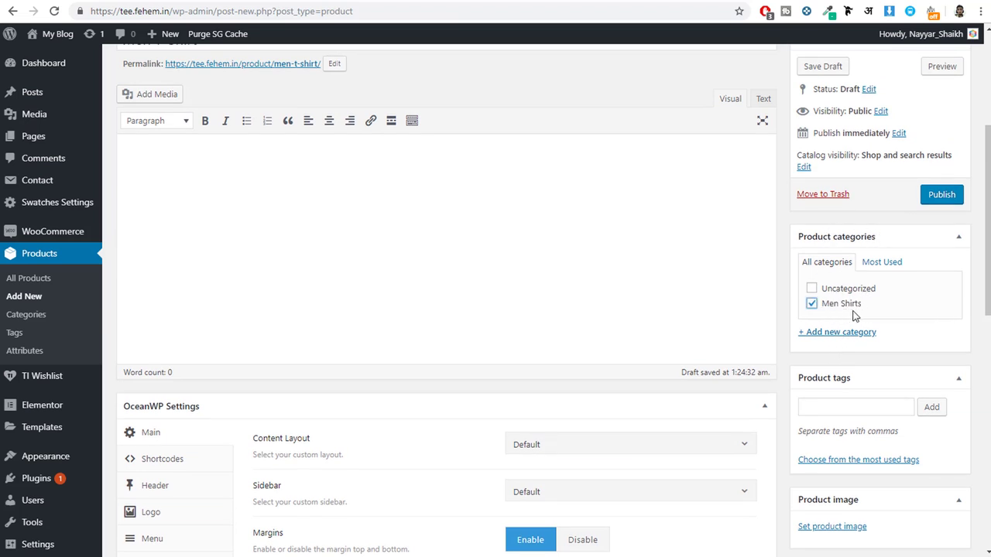
- Set the OSAKA 6 T-shirt picture from the media library as the main product image
scroll(886, 359, "down", 3)
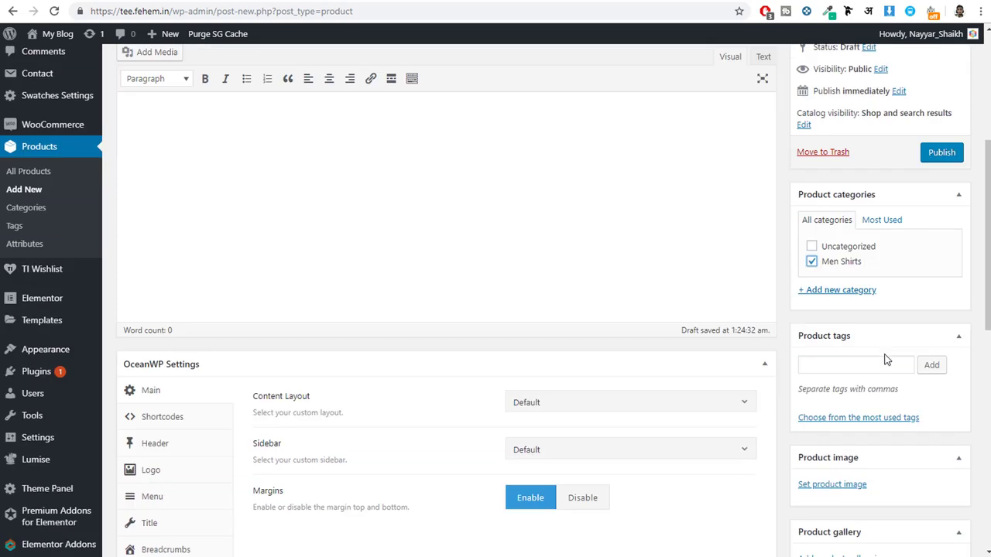
left_click(835, 333)
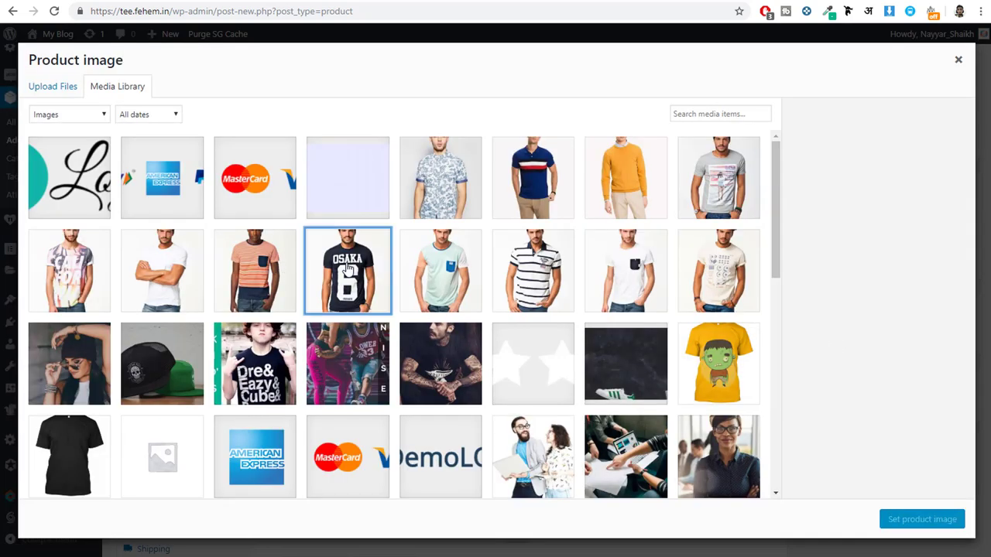
left_click(348, 268)
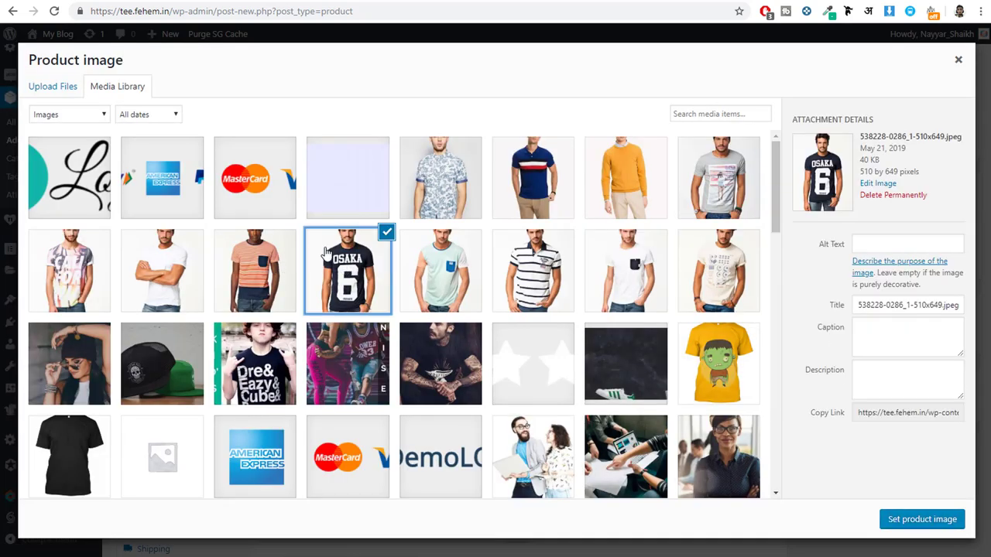
left_click(936, 520)
- Add the plain white, orange striped and OSAKA 6 T-shirt images to the product gallery
scroll(849, 416, "down", 5)
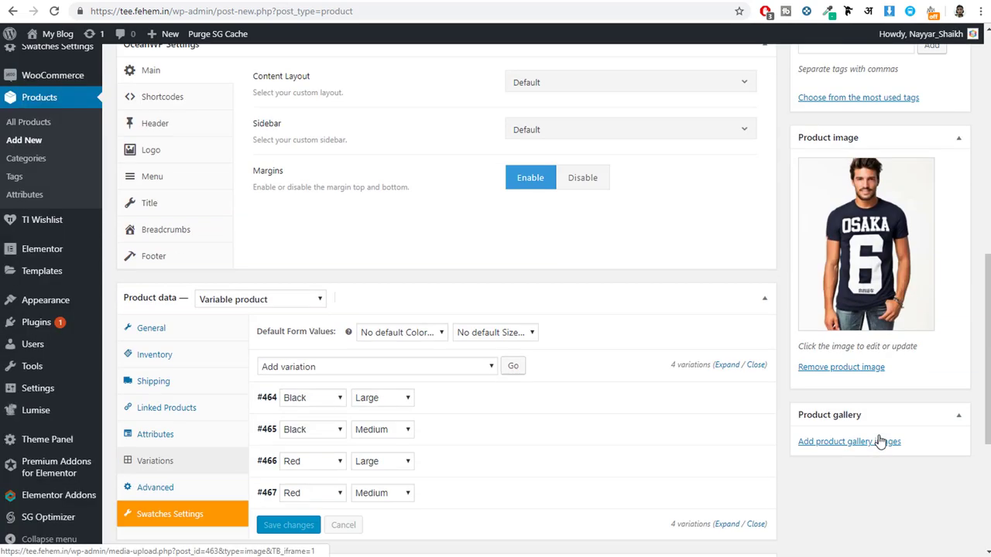
left_click(831, 287)
left_click(166, 269)
left_click(255, 273)
left_click(375, 277)
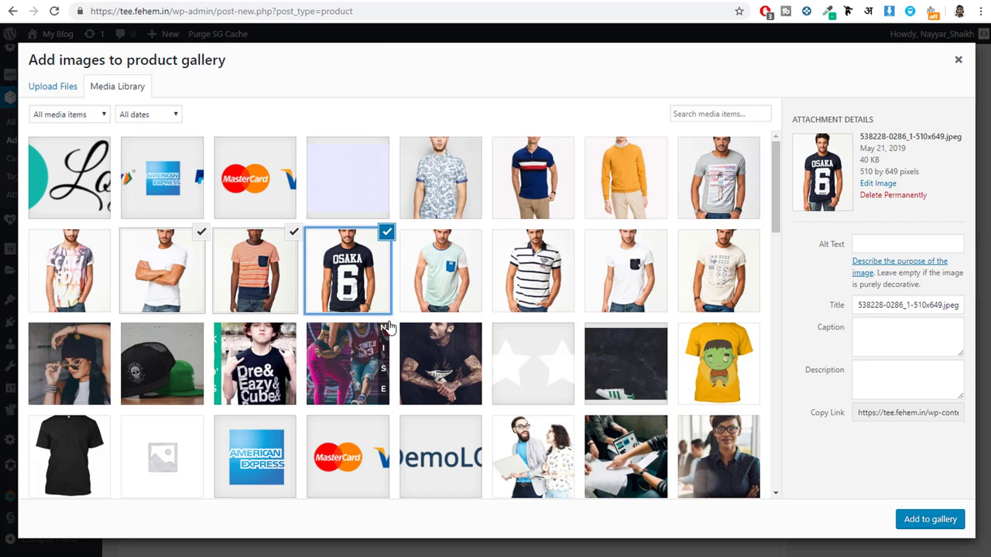
left_click(944, 524)
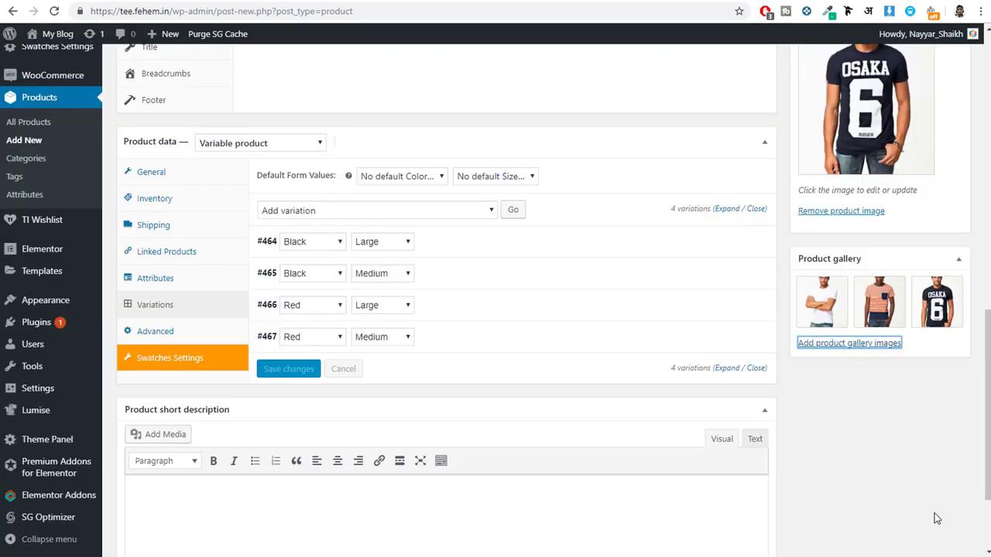
- Publish the Men T-Shirt product and view its page in the store
scroll(944, 464, "up", 6)
left_click(932, 133)
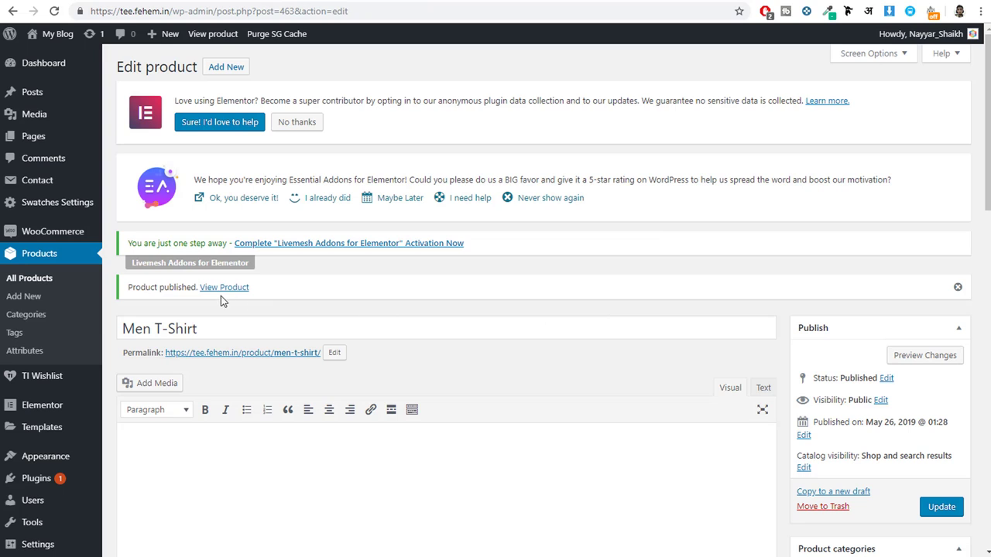
left_click(221, 289)
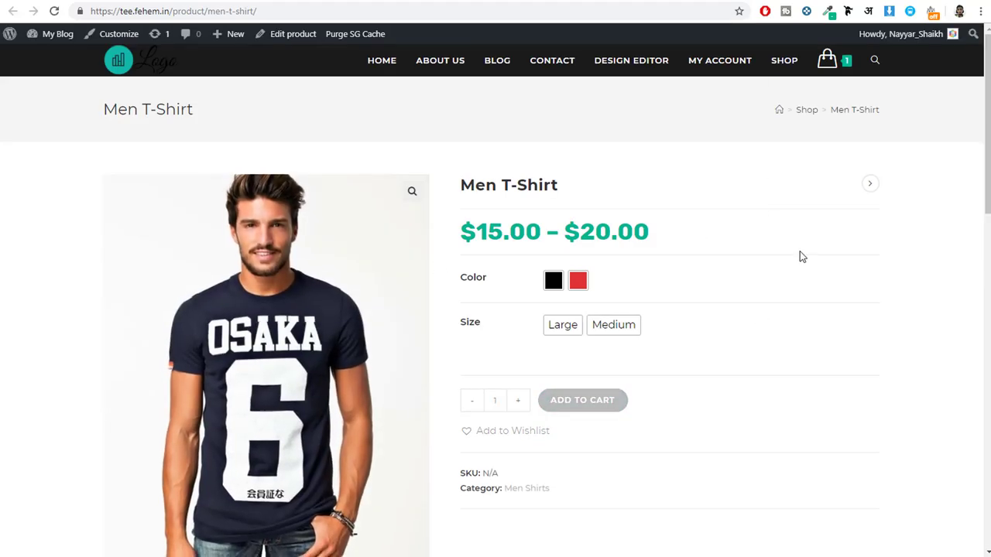
- Try the Black and Red swatches with the Large and Medium sizes on the product page, checking each combination's image and price
scroll(801, 257, "down", 3)
scroll(586, 296, "up", 3)
left_click(554, 280)
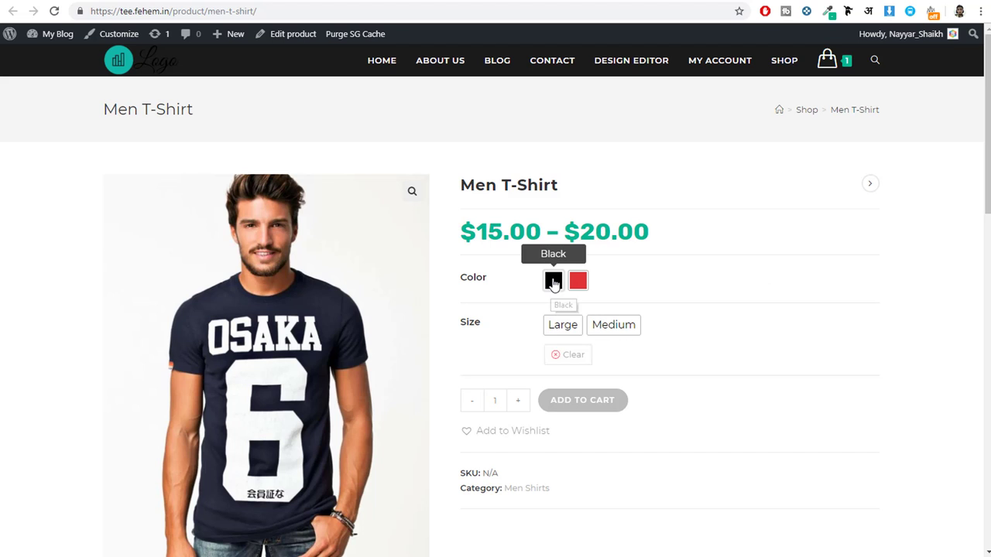
left_click(564, 325)
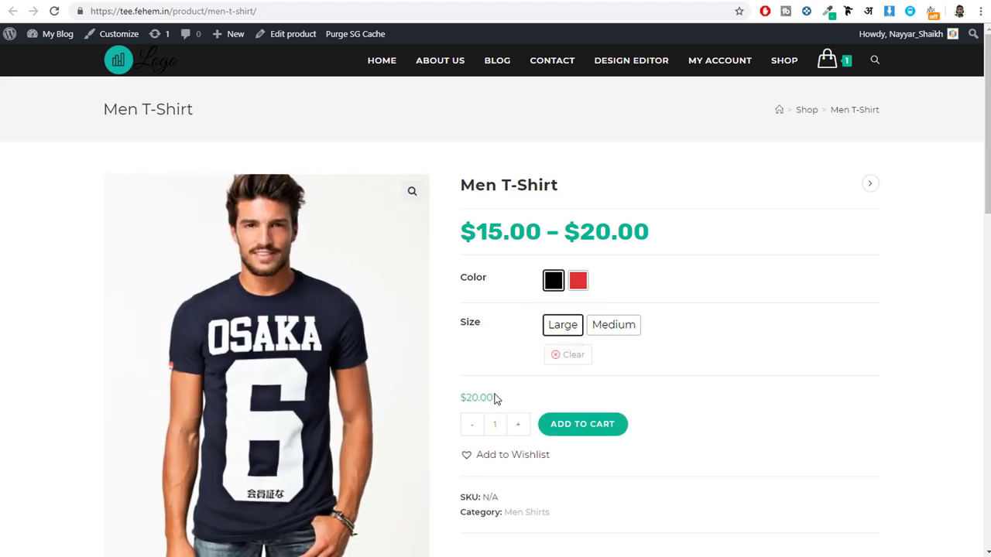
left_click(585, 283)
left_click_drag(490, 400, 452, 401)
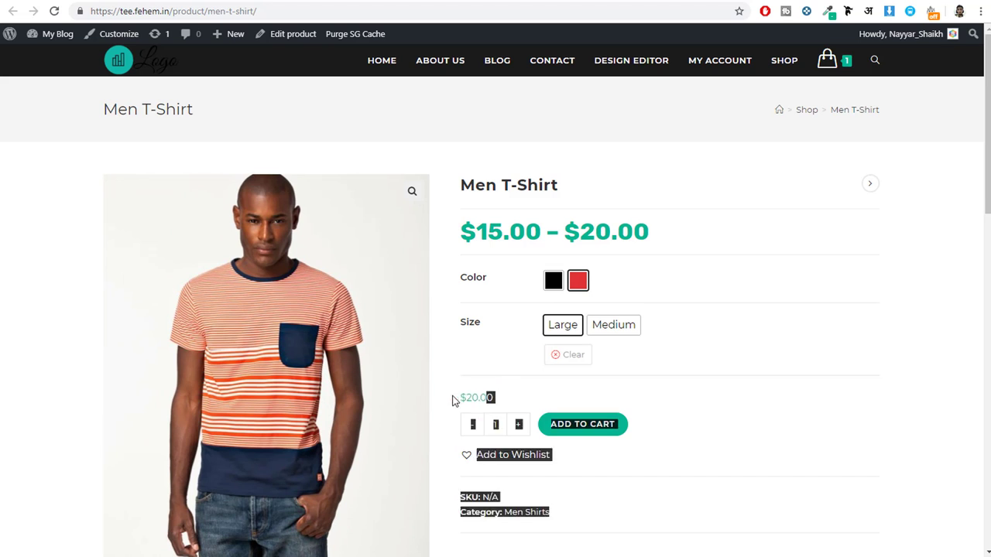
left_click(625, 292)
left_click(621, 330)
left_click_drag(474, 397, 579, 392)
left_click(552, 280)
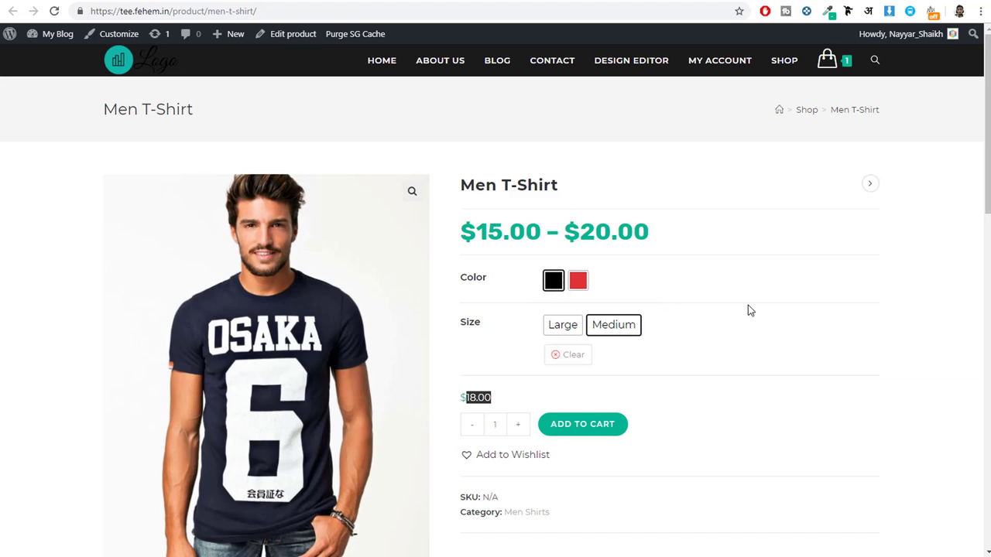
- Open the store's shop page and look through its product listing and sidebar filters
left_click(784, 62)
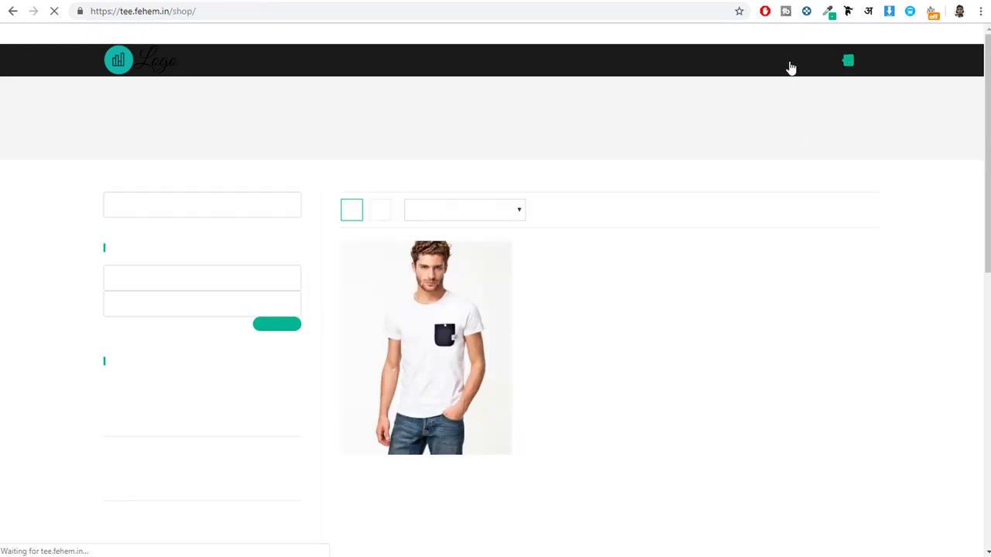
scroll(301, 325, "down", 2)
scroll(303, 348, "down", 4)
scroll(304, 376, "up", 5)
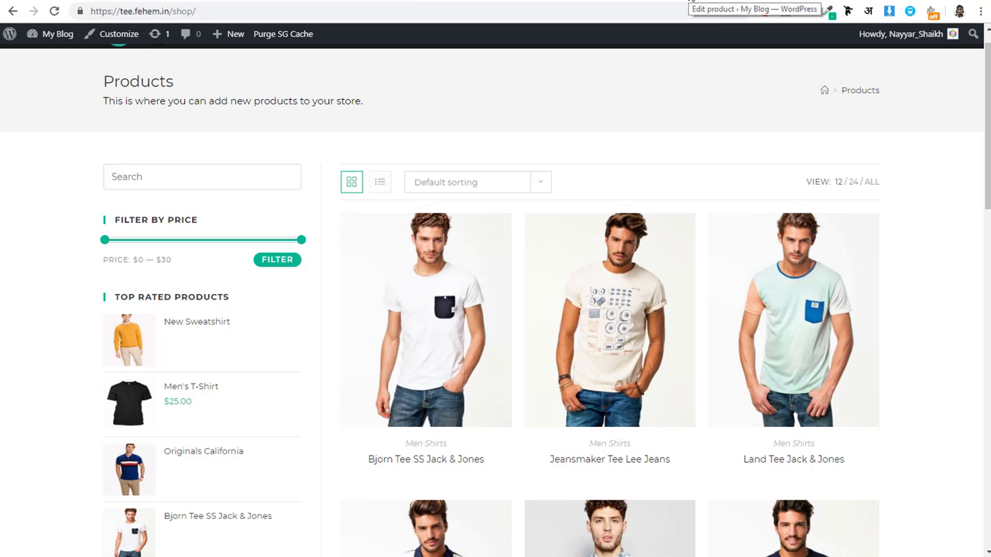
- Add a Filter Products by Attribute widget to the WooCommerce Sidebar in the site's widget settings
left_click(686, 2)
mouse_move(45, 458)
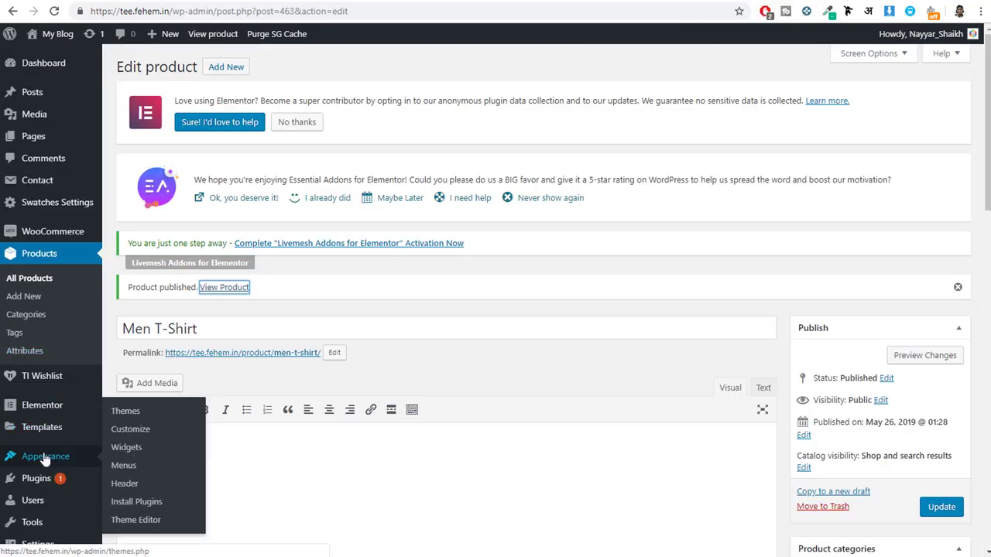
left_click(124, 449)
scroll(611, 391, "down", 5)
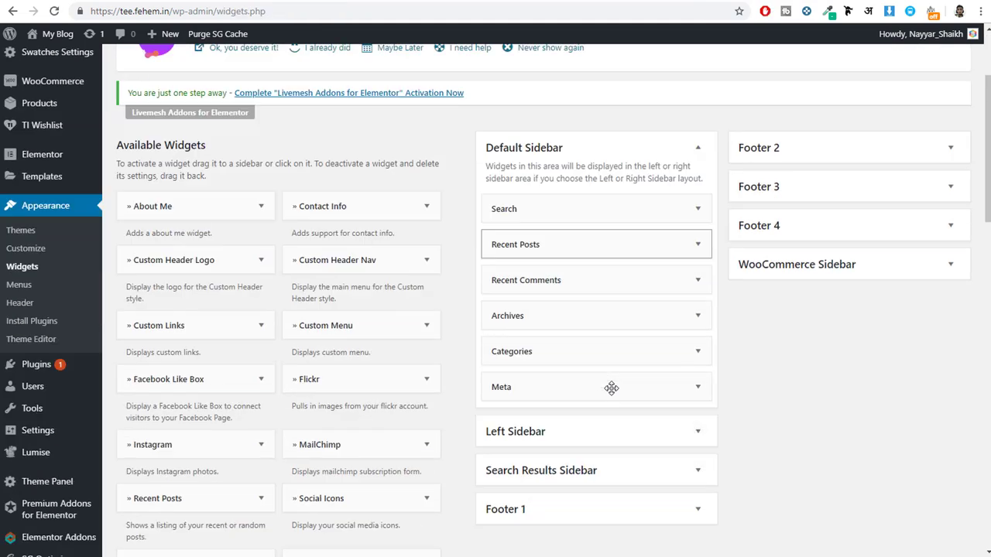
scroll(611, 395, "down", 5)
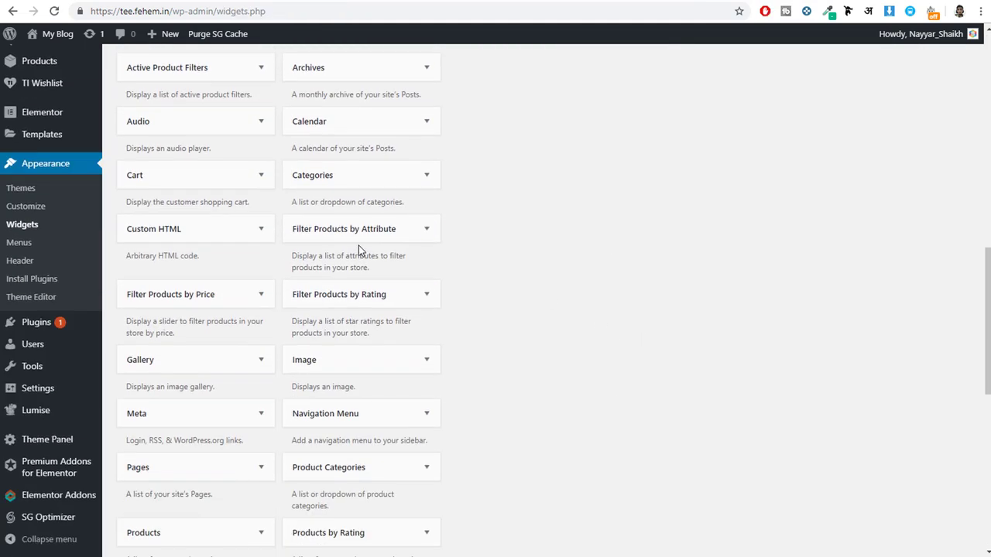
left_click(425, 232)
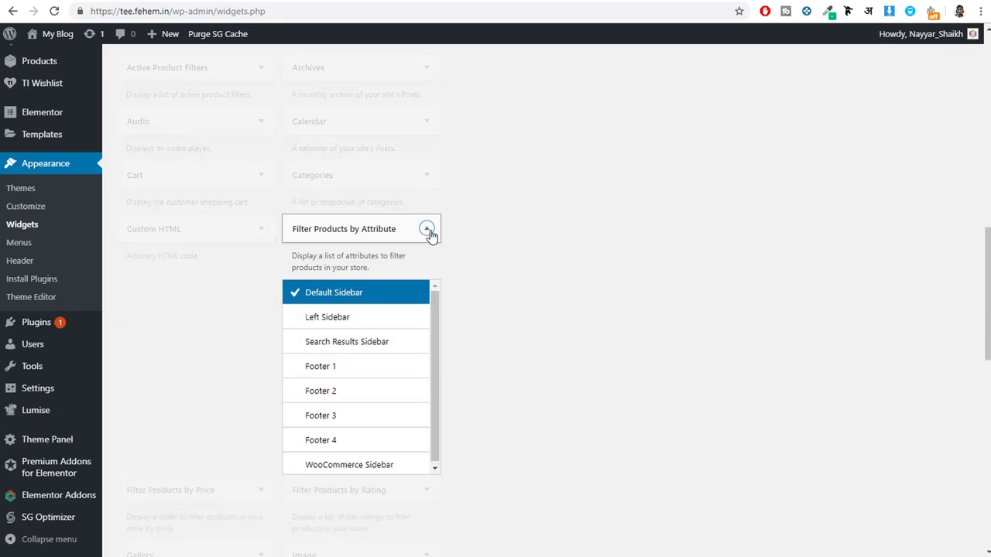
left_click(361, 469)
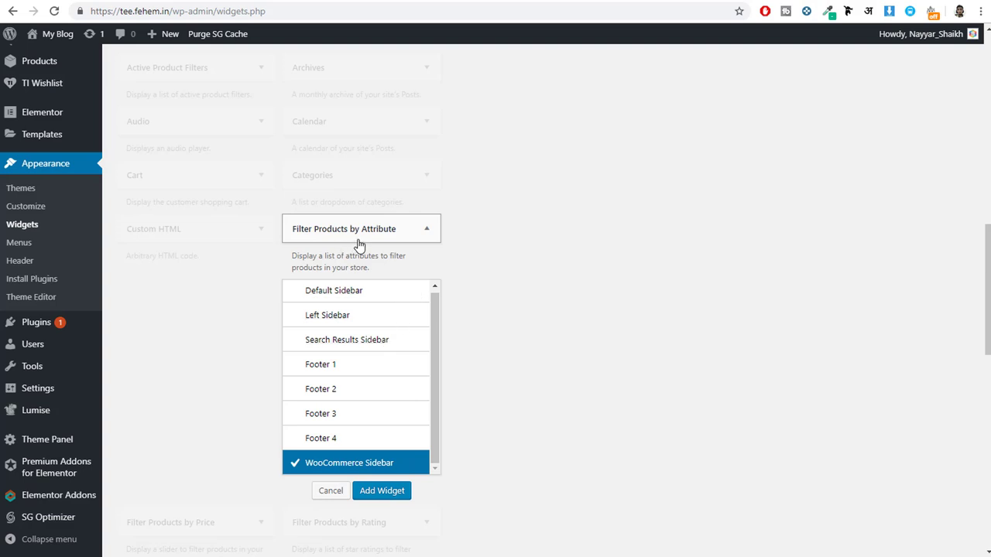
left_click(382, 491)
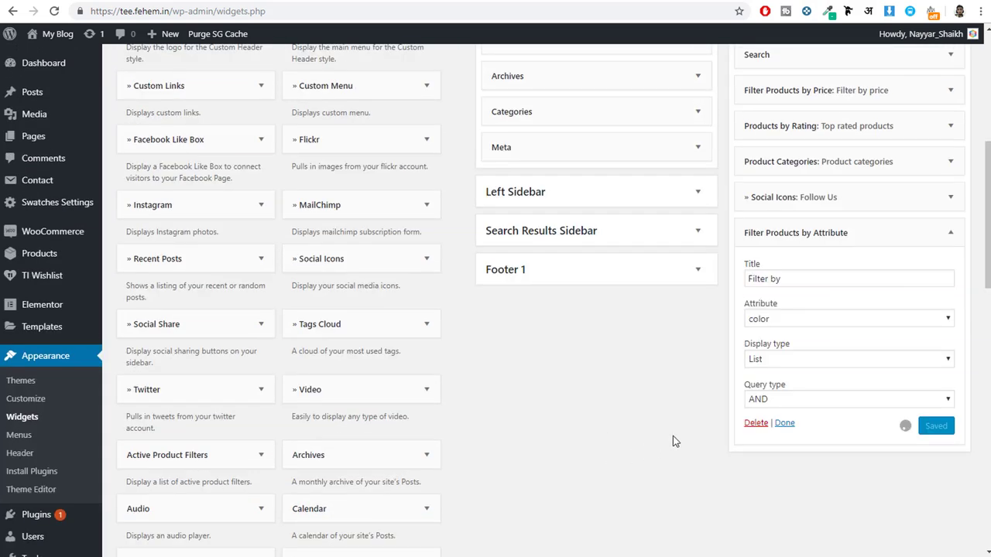
- Title the attribute filter widget "Filter by Color" with the color attribute, save it, and place it above the price filter
left_click(813, 277)
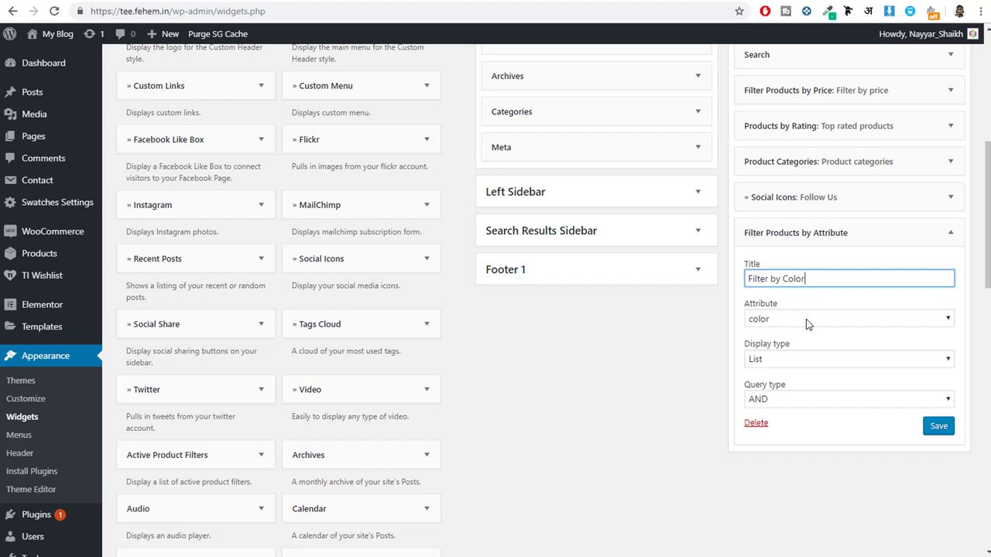
left_click(780, 319)
left_click(782, 334)
left_click(937, 427)
left_click_drag(936, 233, 889, 203)
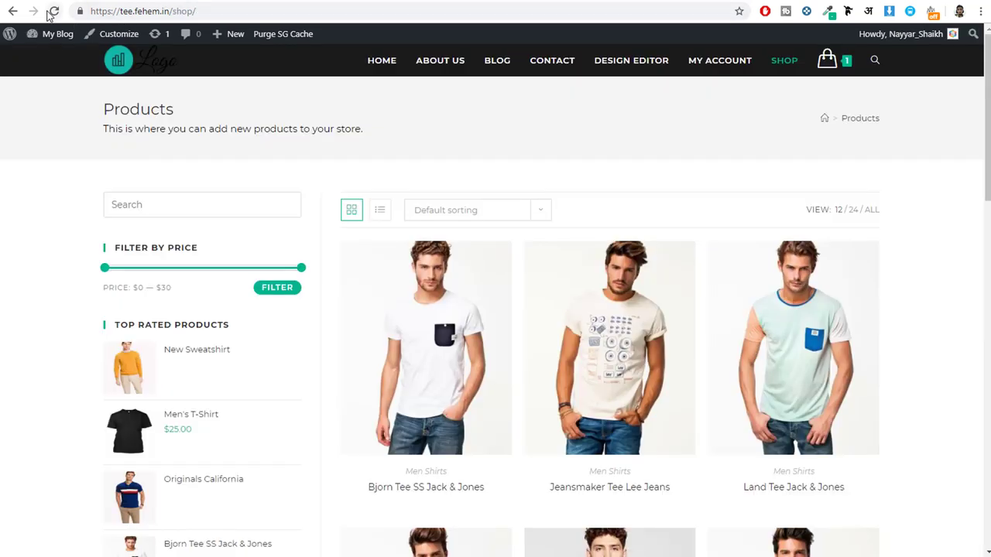
- Reload the shop page and try the new color filter with Black
left_click(53, 12)
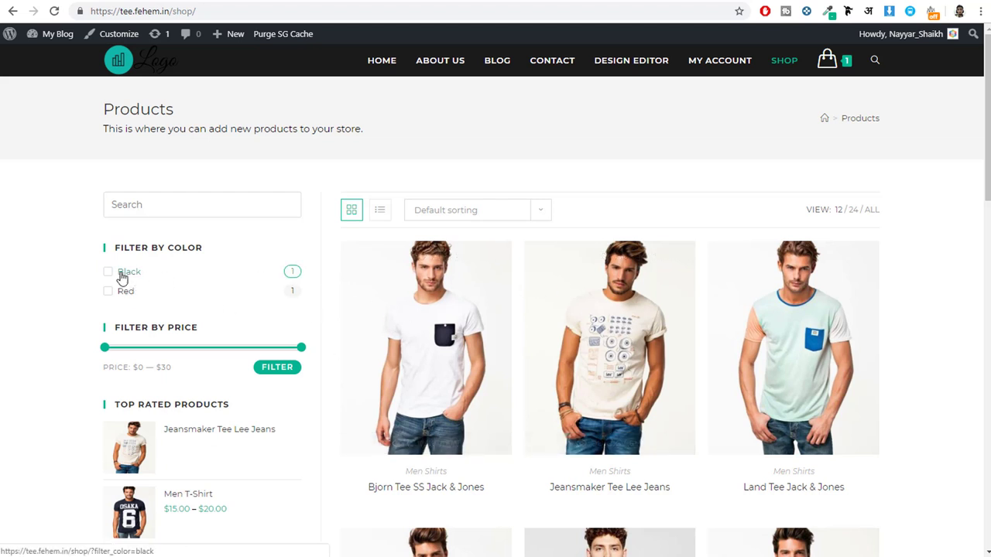
left_click(124, 273)
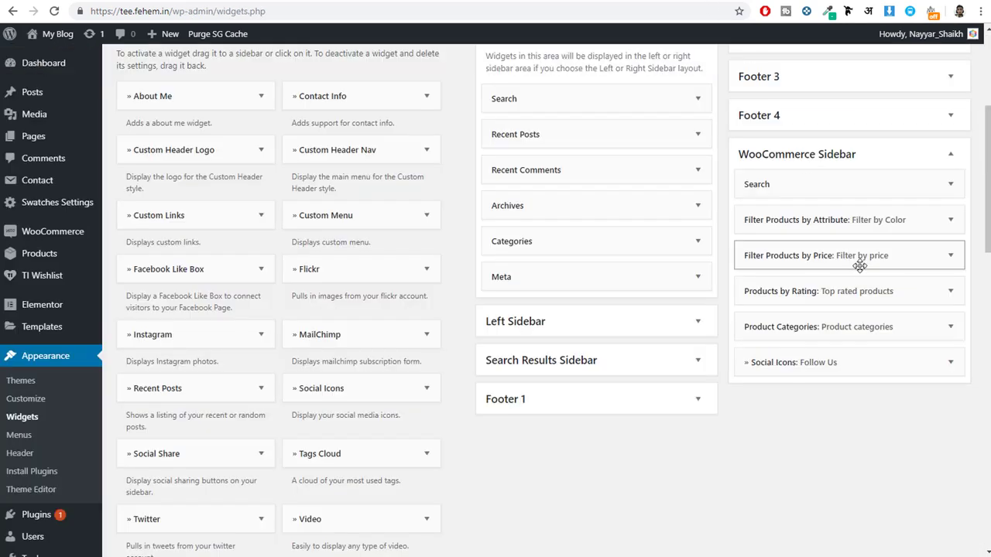
- Change the Filter by Color widget's display type to Dropdown and save it
scroll(855, 262, "up", 2)
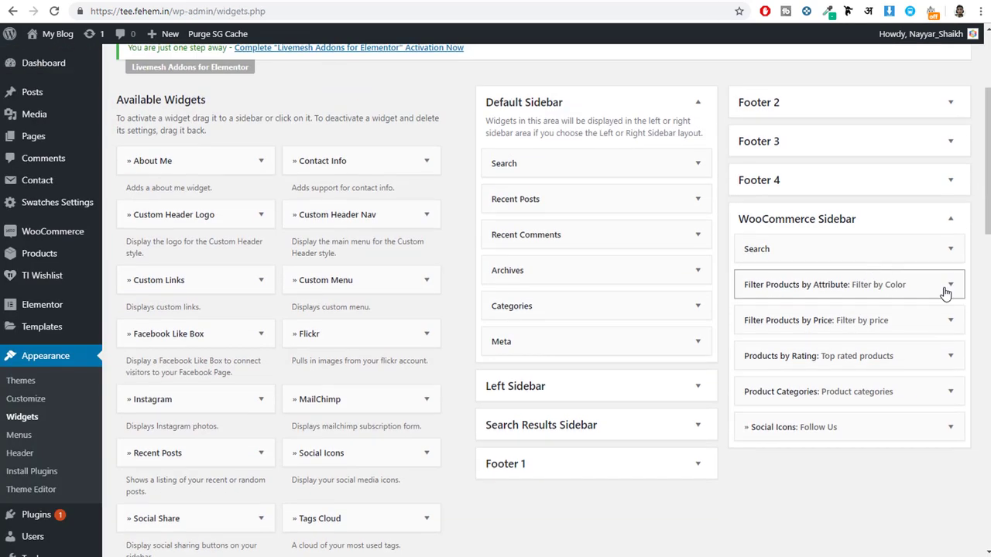
left_click(961, 294)
scroll(848, 363, "down", 1)
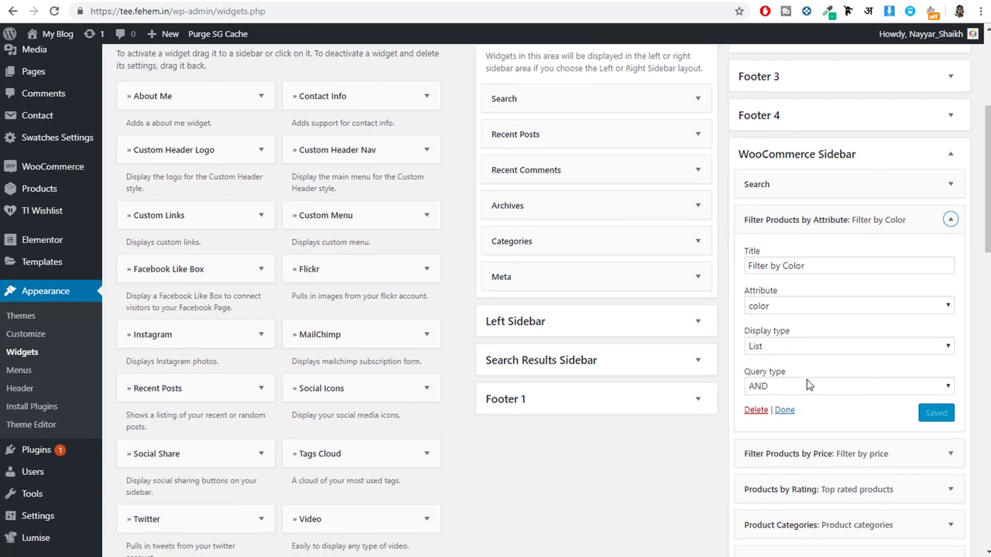
left_click(804, 345)
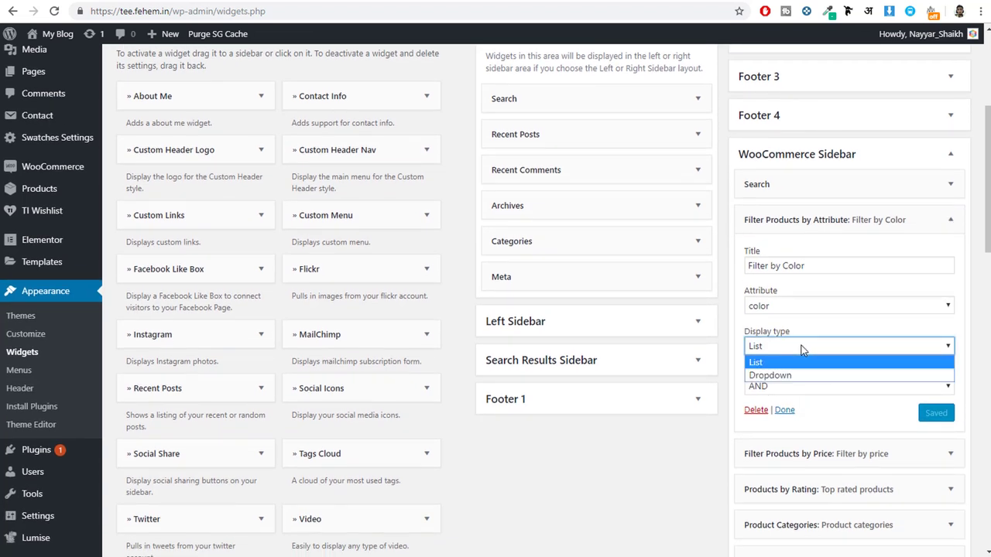
left_click(768, 375)
left_click(938, 412)
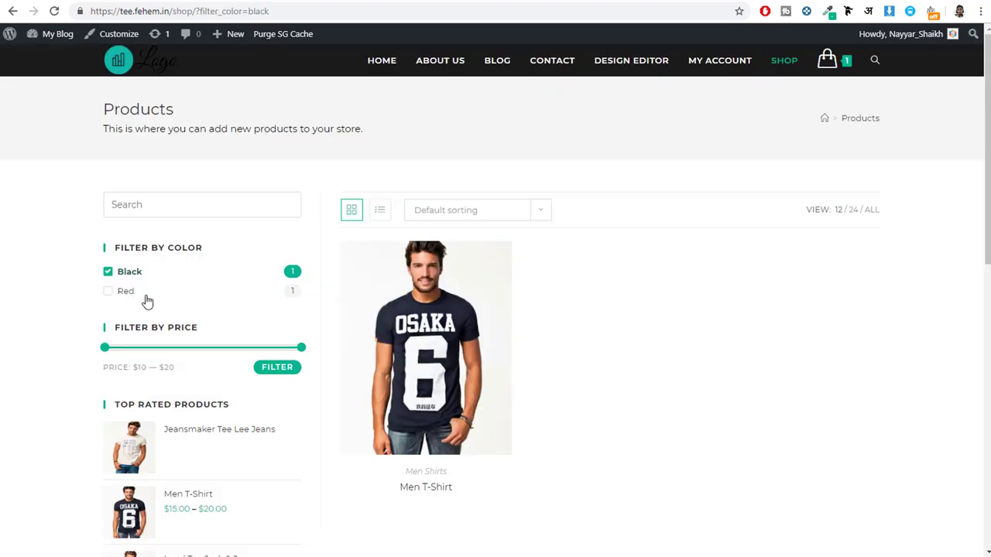
- Reload the shop page and choose Red in the color filter dropdown
left_click(55, 12)
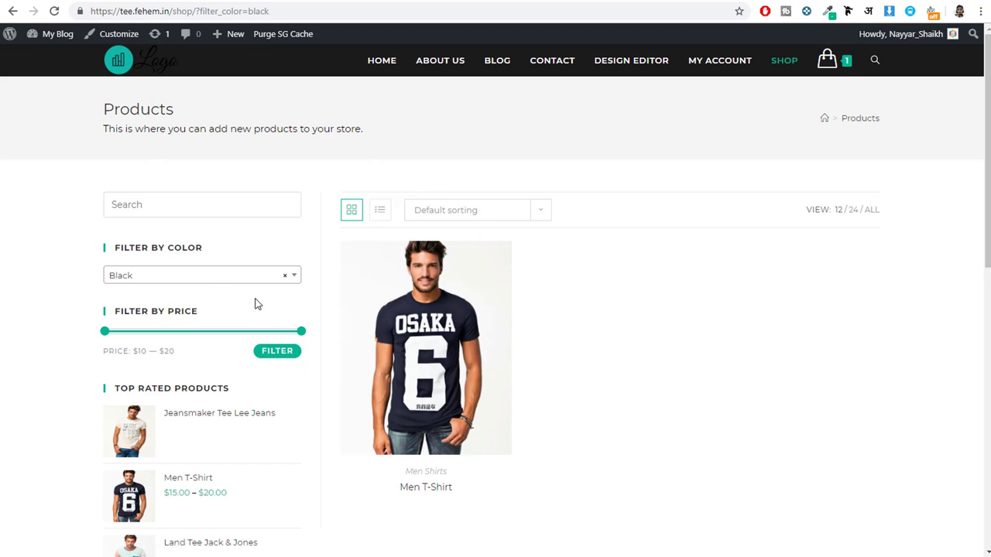
left_click(162, 278)
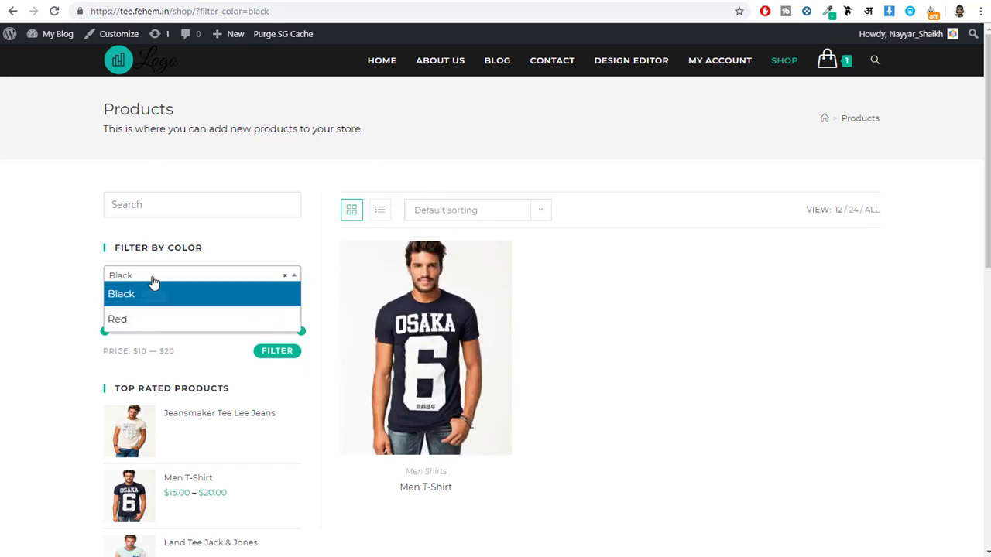
left_click(155, 319)
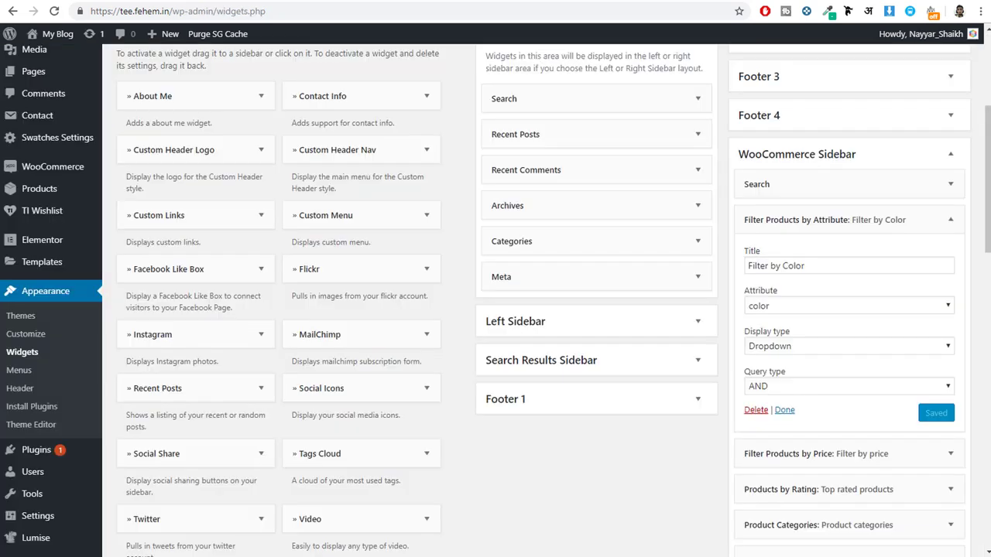
- Add a second Filter Products by Attribute widget to the WooCommerce Sidebar
scroll(692, 400, "down", 5)
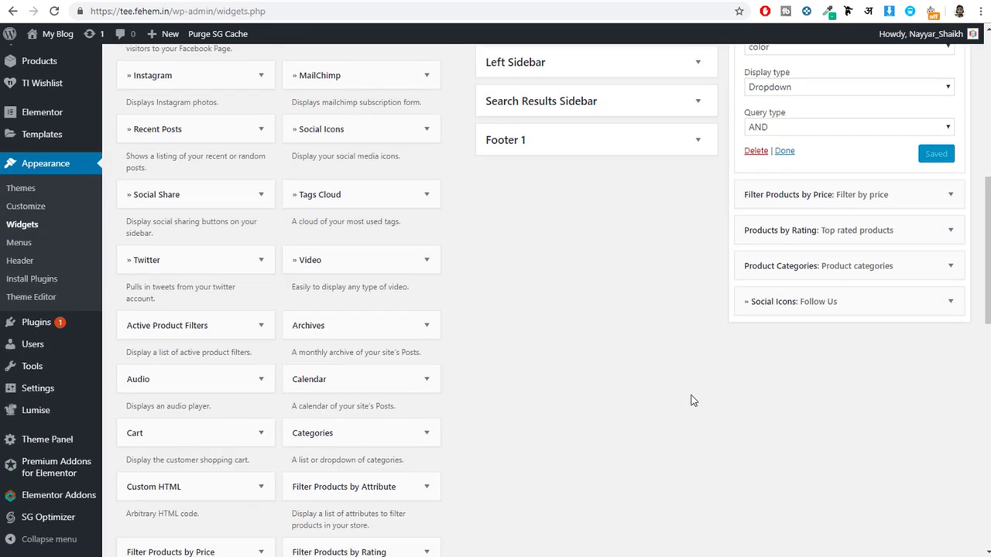
scroll(692, 400, "down", 2)
left_click(403, 226)
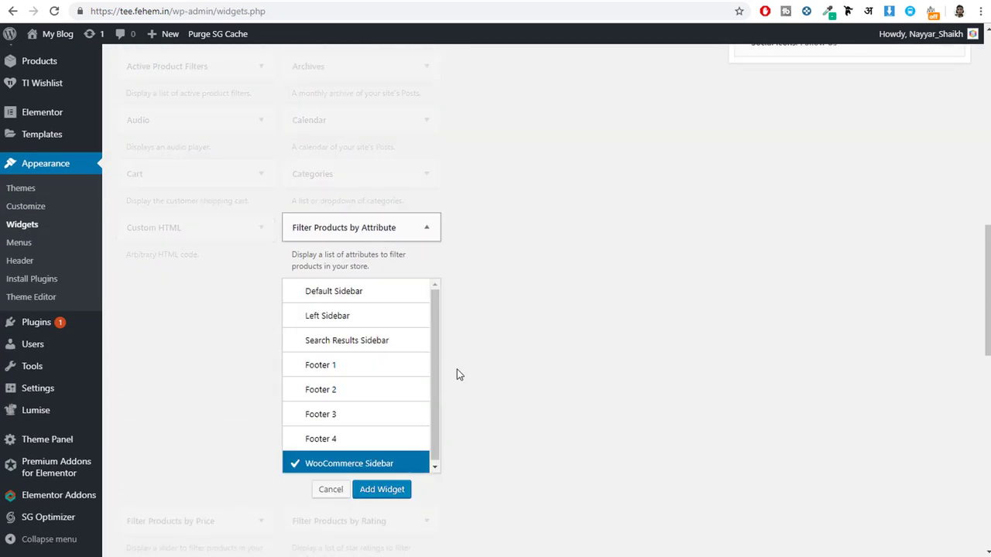
left_click(376, 490)
- Title the new attribute filter "Filter by Size", set its attribute to size and display type to Dropdown, and save it
scroll(820, 441, "down", 3)
left_click(808, 254)
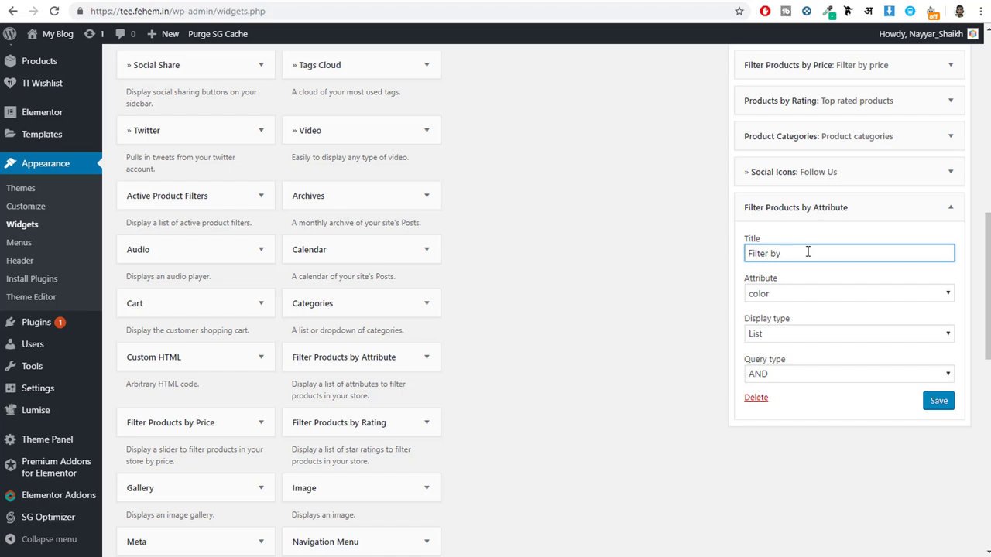
left_click(788, 292)
left_click(789, 322)
left_click(782, 335)
left_click(799, 361)
left_click(932, 401)
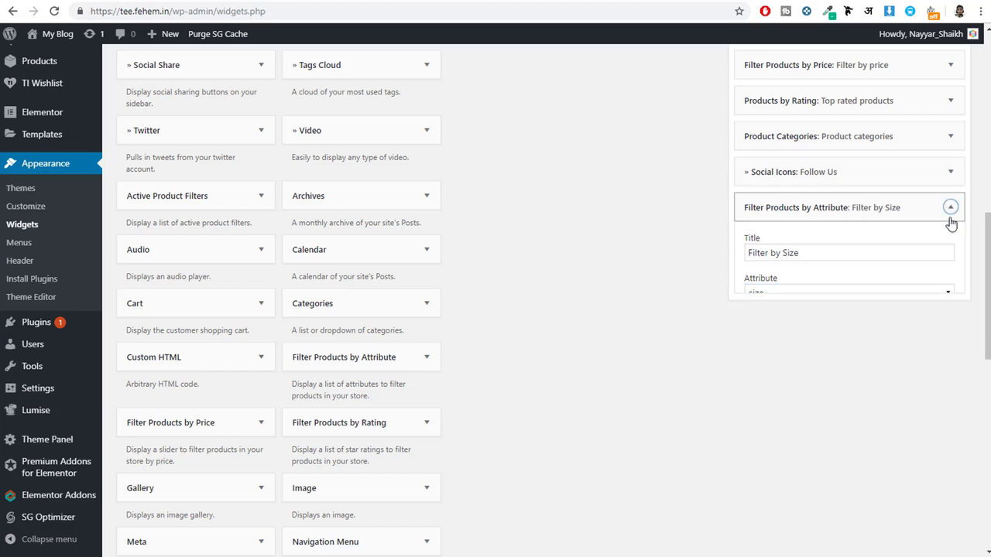
- Collapse the Filter by Size widget and move it between the color and price filters in the WooCommerce Sidebar
left_click(890, 208)
left_click_drag(879, 267, 891, 154)
scroll(904, 178, "up", 2)
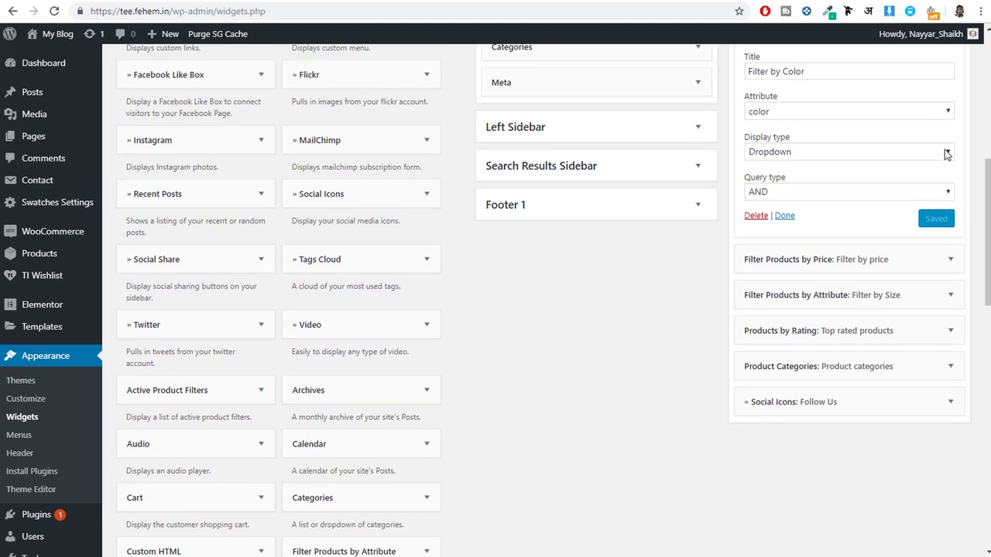
scroll(941, 150, "up", 1)
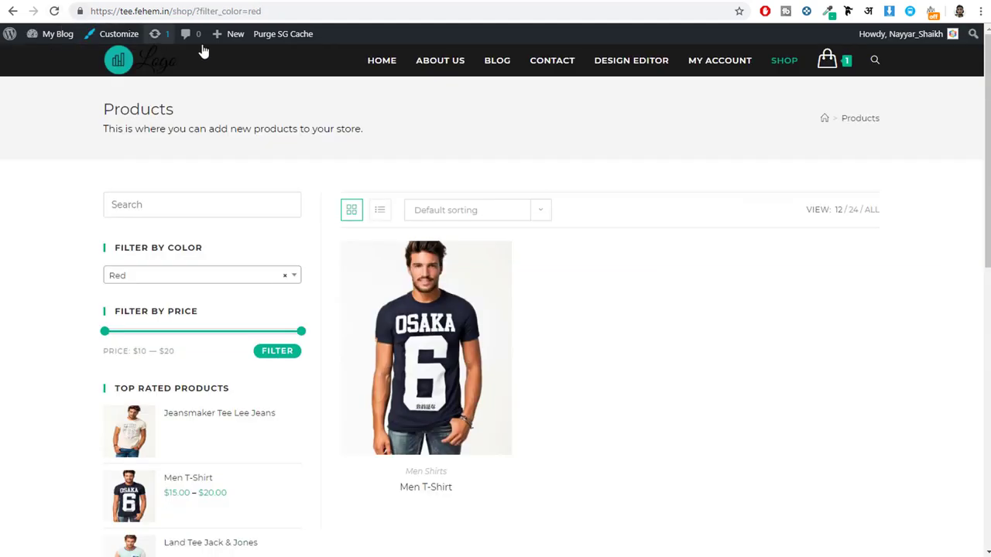
- Reload the shop page and check the color and size filters in its sidebar
left_click(52, 11)
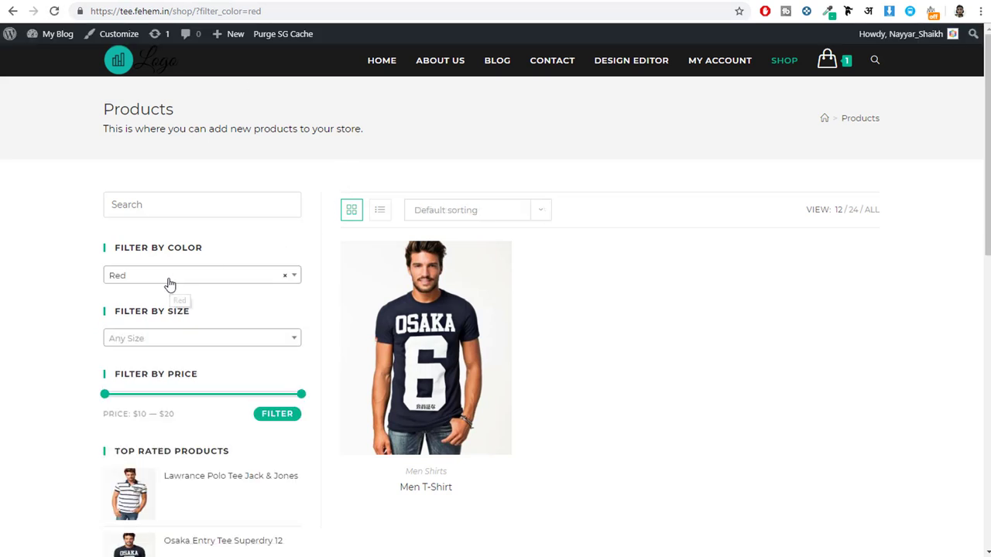
scroll(692, 349, "down", 6)
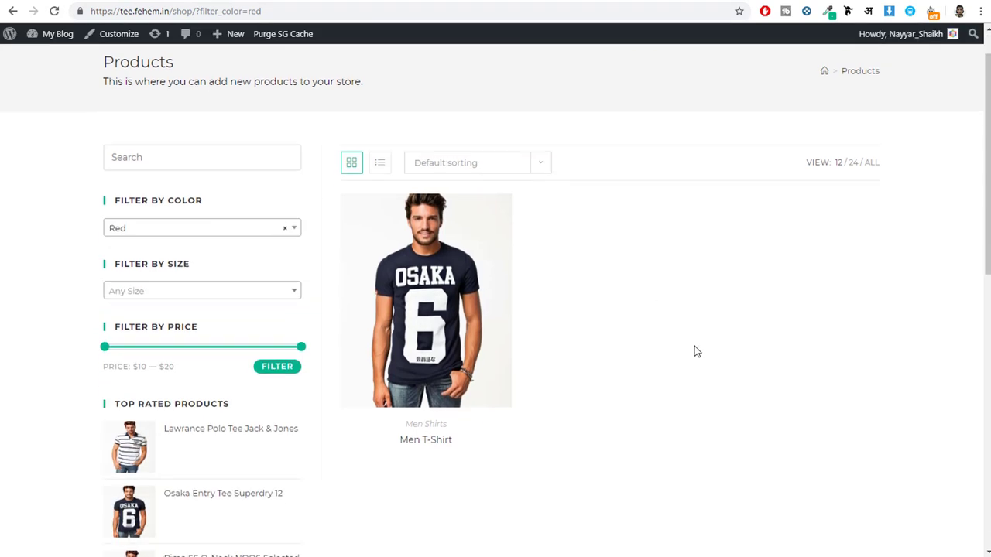
scroll(696, 367, "up", 6)
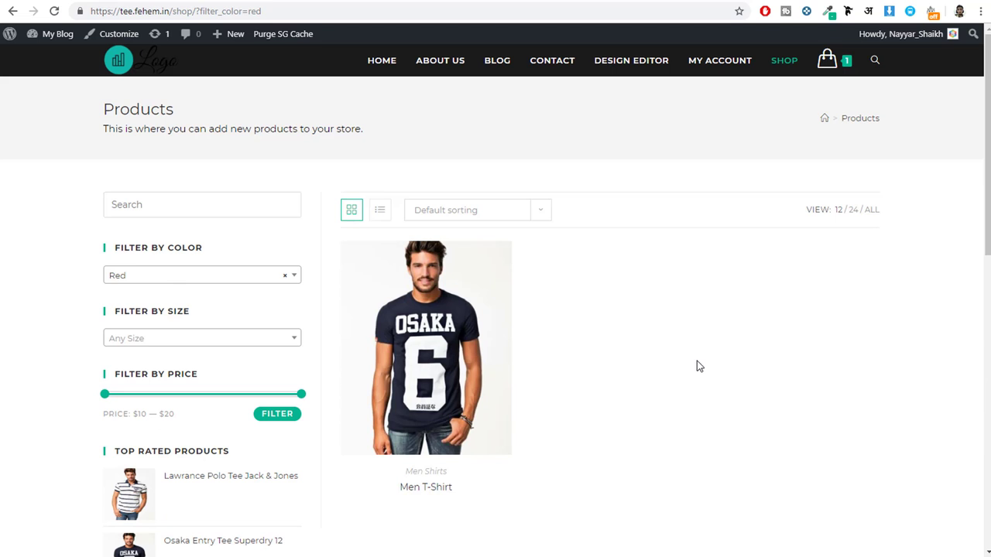